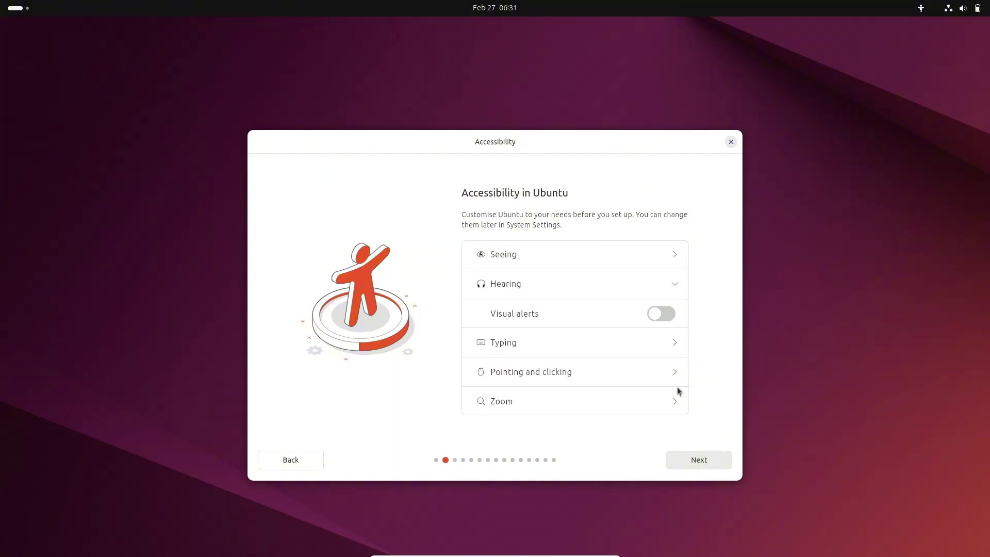
Step: Expand the Zoom, Pointing and clicking, Typing and Hearing accessibility sections, then continue
{"action": "left_click", "coordinate": [676, 401]}
{"action": "left_click", "coordinate": [676, 346]}
{"action": "left_click", "coordinate": [675, 319]}
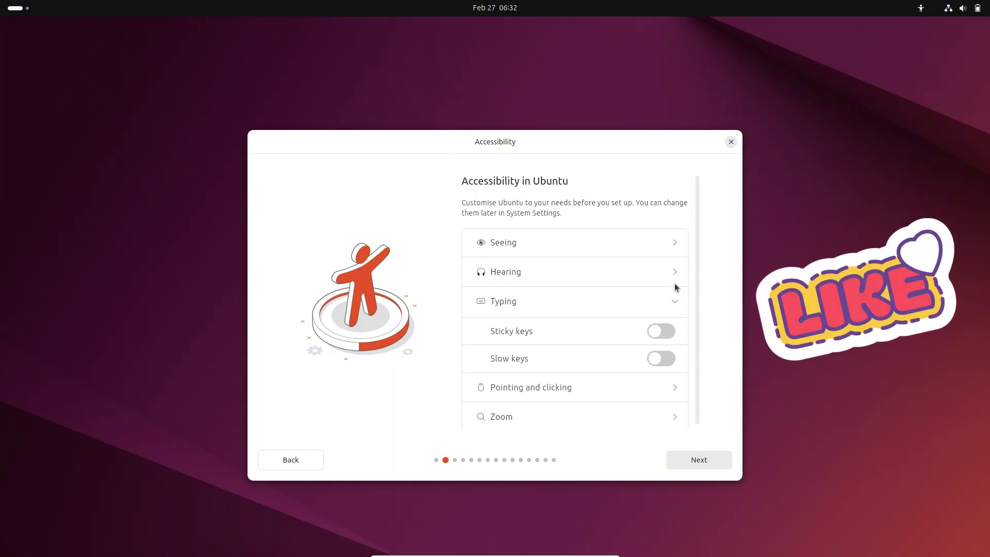
{"action": "left_click", "coordinate": [675, 273]}
{"action": "left_click", "coordinate": [700, 460]}
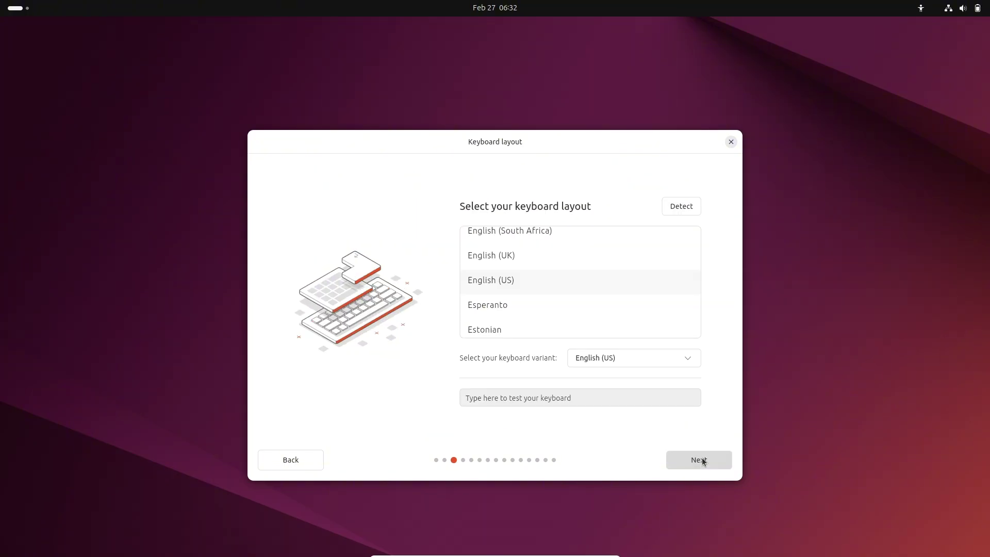
Step: Keep the English (US) keyboard layout and continue with the wired internet connection
{"action": "left_click", "coordinate": [679, 360]}
{"action": "left_click", "coordinate": [374, 345]}
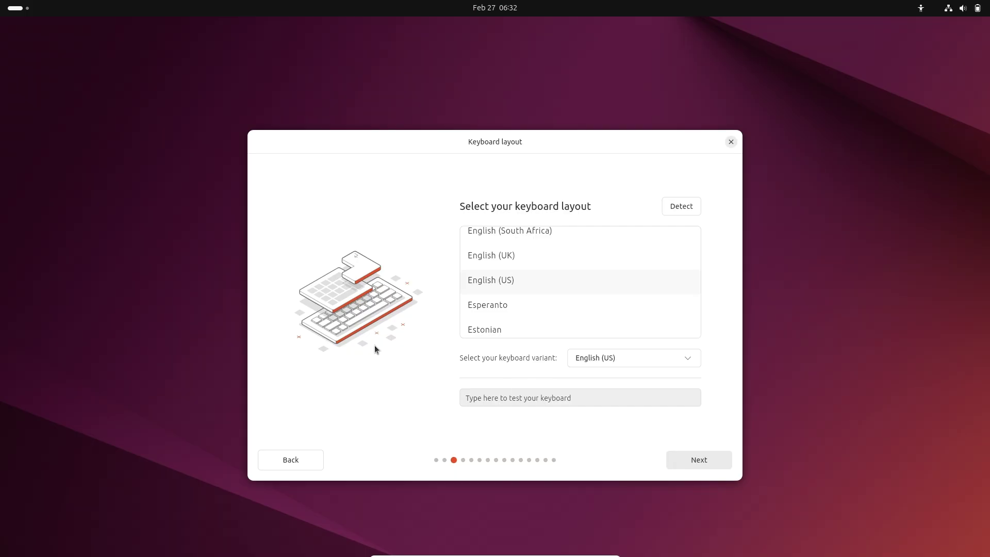
{"action": "left_click", "coordinate": [685, 465]}
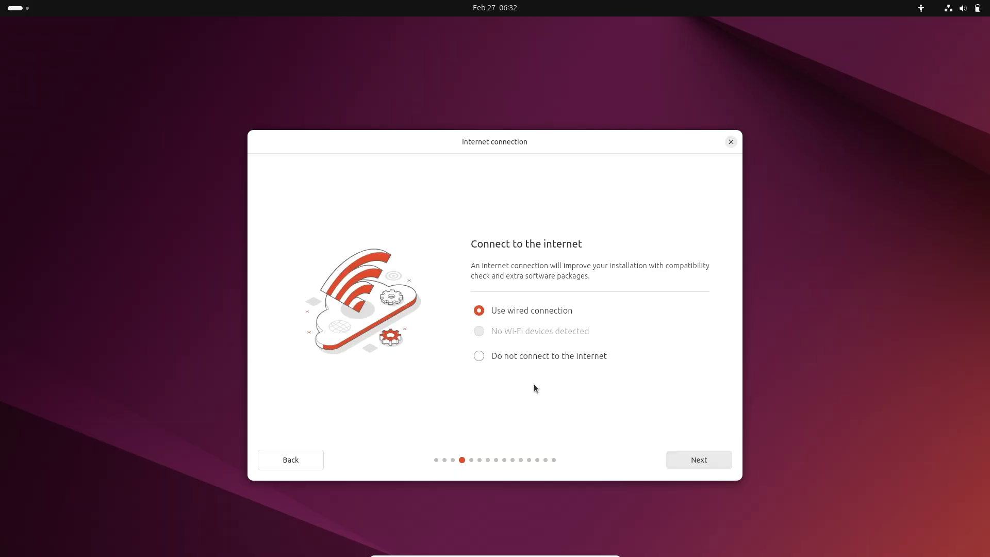
{"action": "left_click", "coordinate": [706, 459]}
Step: Choose Install Ubuntu with the interactive installation type
{"action": "key", "text": "Down"}
{"action": "left_click", "coordinate": [533, 300]}
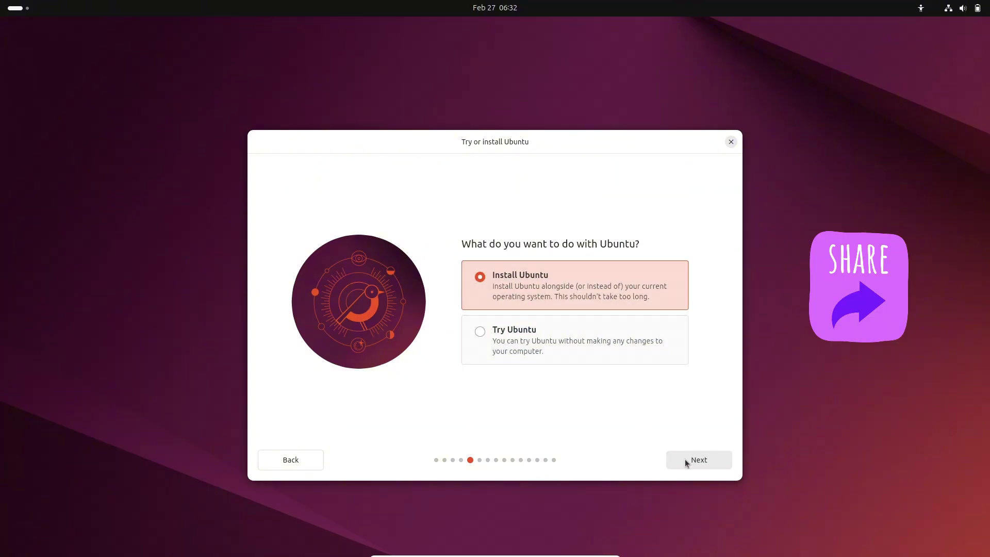
{"action": "left_click", "coordinate": [684, 458]}
{"action": "left_click", "coordinate": [622, 320]}
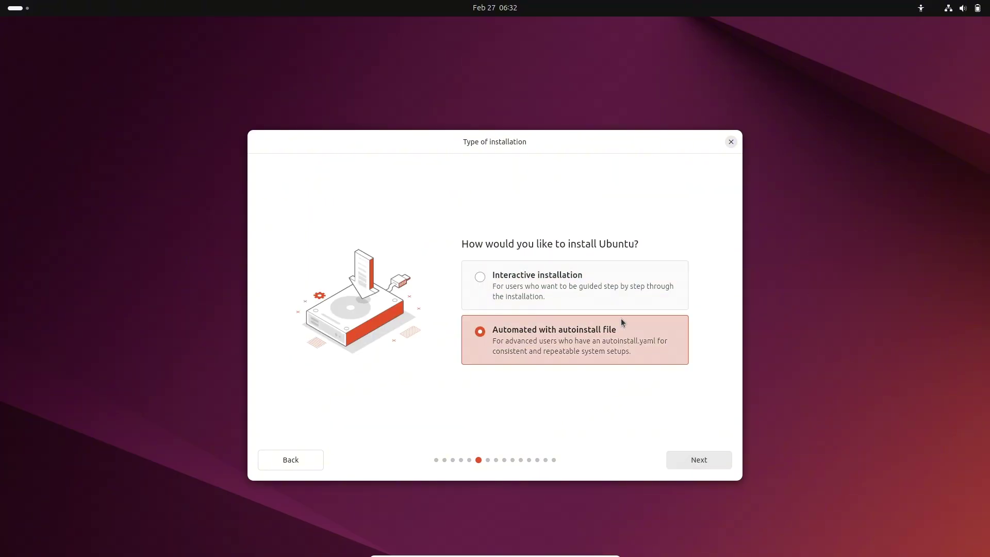
{"action": "left_click", "coordinate": [621, 292]}
{"action": "left_click", "coordinate": [698, 459]}
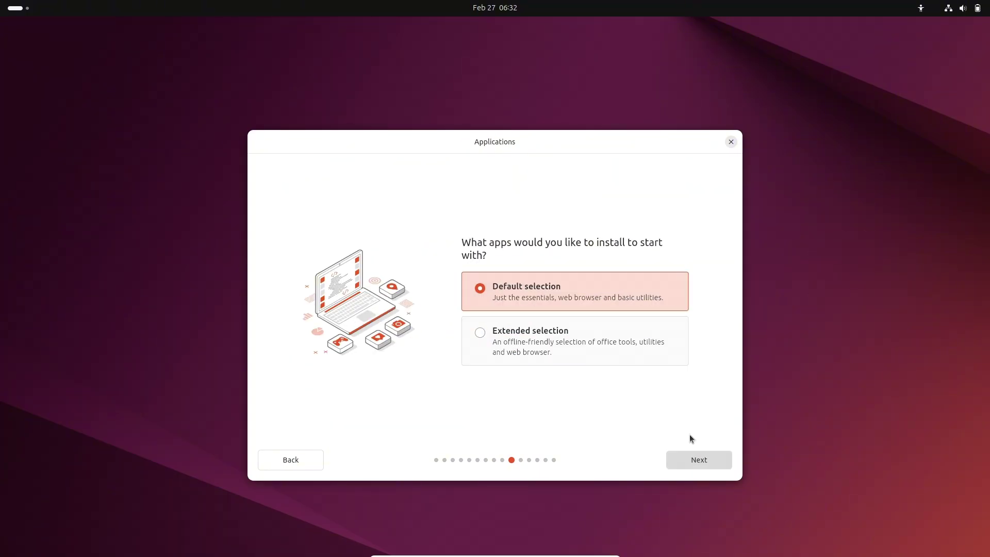
Step: Pick the Extended selection of apps and tick both graphics/Wi-Fi and media-format software options
{"action": "left_click", "coordinate": [546, 335]}
{"action": "left_click", "coordinate": [713, 458]}
{"action": "left_click", "coordinate": [480, 305]}
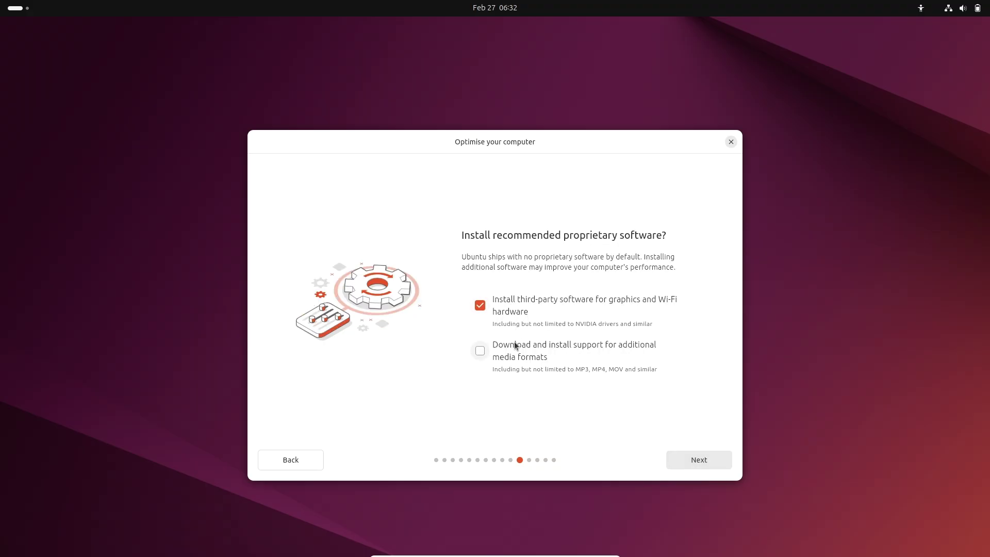
{"action": "left_click", "coordinate": [481, 350]}
{"action": "left_click", "coordinate": [683, 459]}
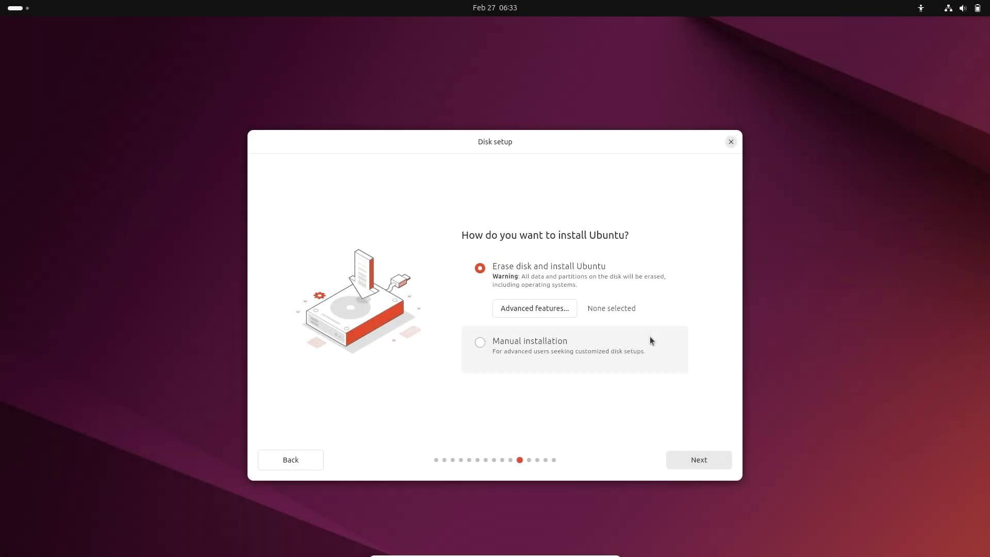
Step: Keep Erase disk and install Ubuntu with no advanced features selected
{"action": "left_click", "coordinate": [560, 310]}
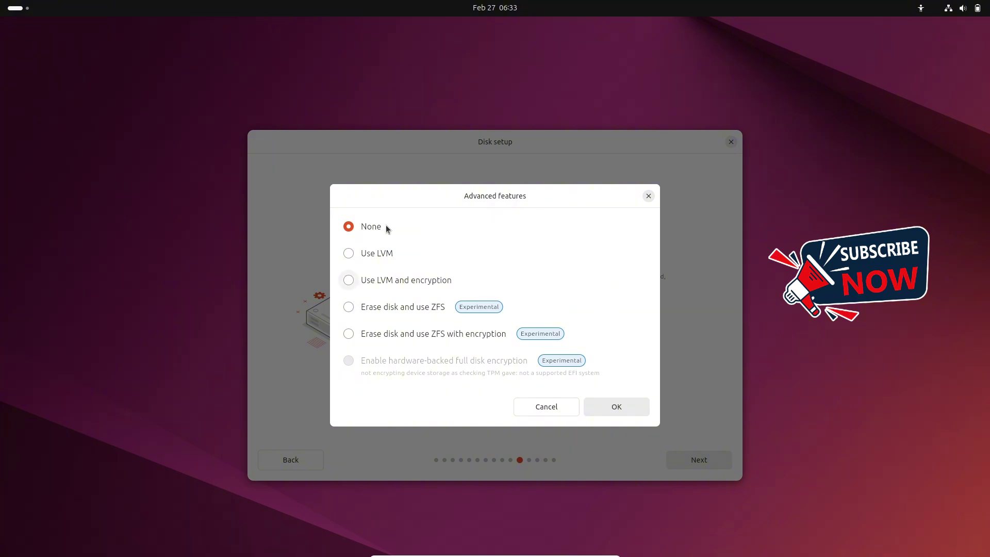
{"action": "left_click", "coordinate": [558, 407]}
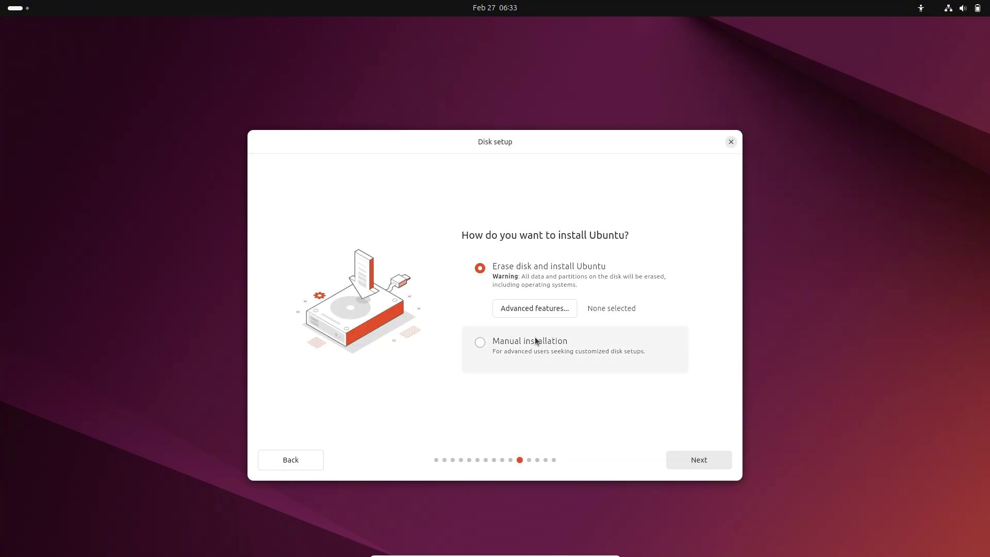
{"action": "left_click", "coordinate": [535, 342]}
{"action": "left_click", "coordinate": [534, 264]}
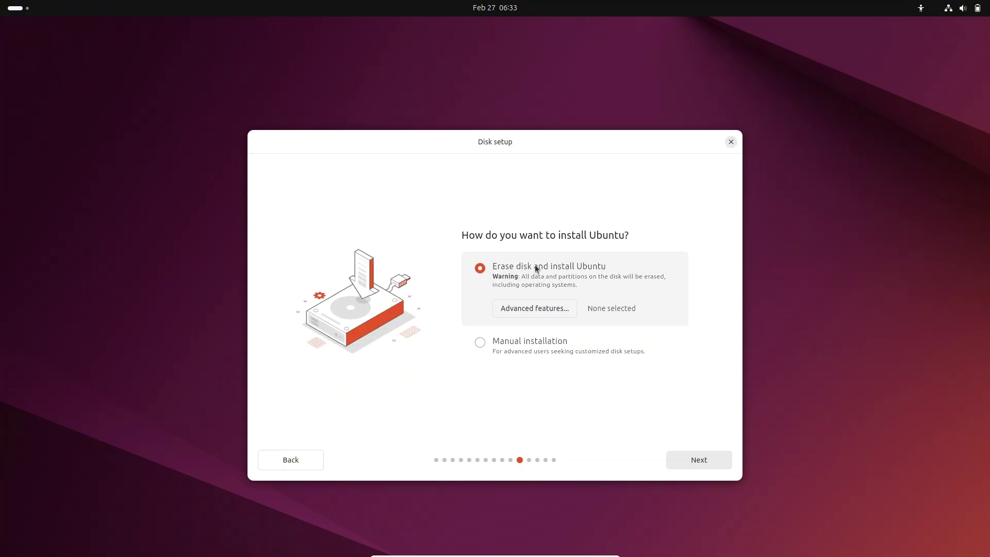
{"action": "left_click", "coordinate": [555, 309]}
{"action": "left_click", "coordinate": [649, 196]}
{"action": "left_click", "coordinate": [701, 459]}
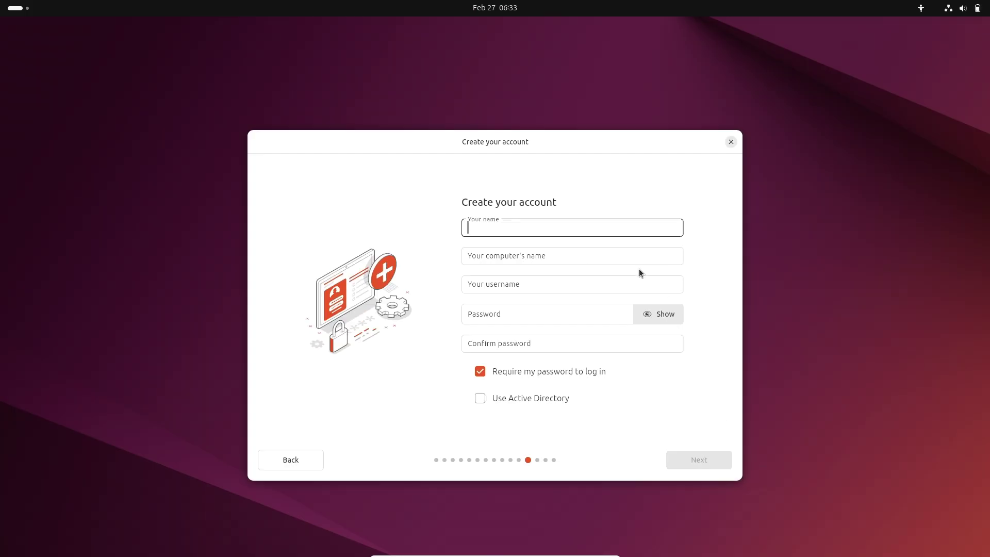
Step: Enter your name, drop the -VirtualBox suffix from the computer name, and type the password
{"action": "type", "text": "linux"}
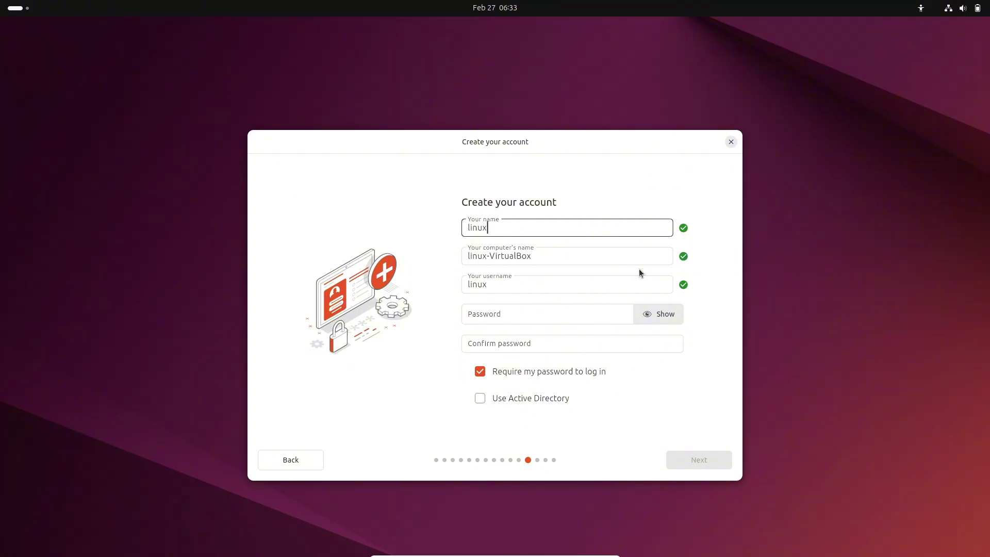
{"action": "left_click_drag", "start_coordinate": [486, 256], "coordinate": [530, 255]}
{"action": "key", "text": "BackSpace"}
{"action": "left_click", "coordinate": [507, 313]}
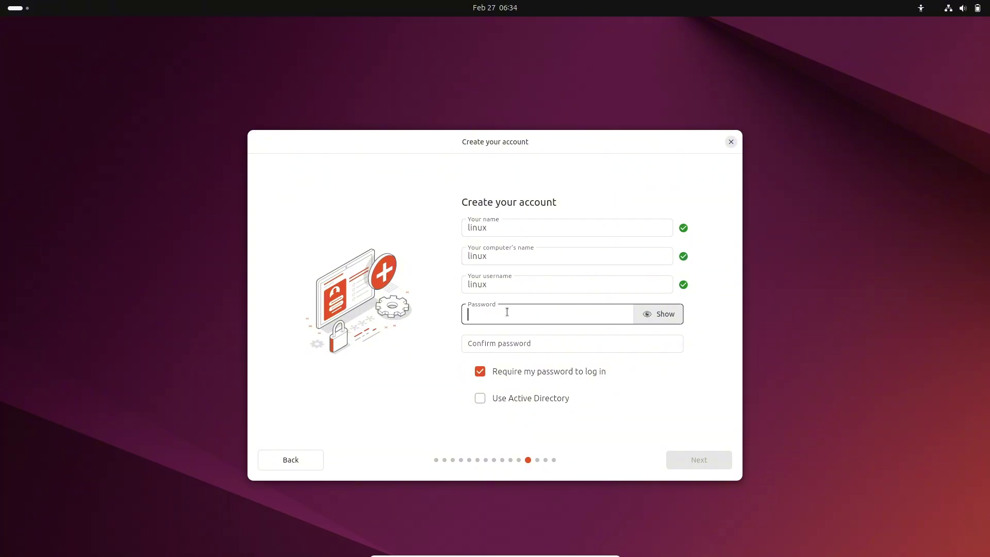
{"action": "type", "text": "12345"}
Step: Confirm the password and leave Active Directory unticked before moving to the timezone page
{"action": "left_click", "coordinate": [605, 309]}
{"action": "left_click", "coordinate": [549, 338]}
{"action": "type", "text": "12"}
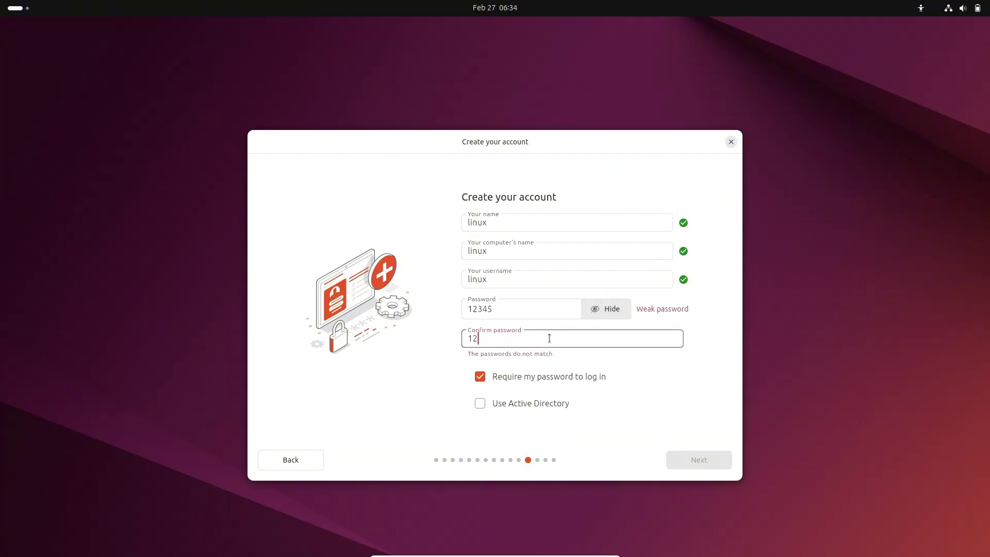
{"action": "type", "text": "345"}
{"action": "left_click", "coordinate": [534, 397]}
{"action": "left_click", "coordinate": [534, 397]}
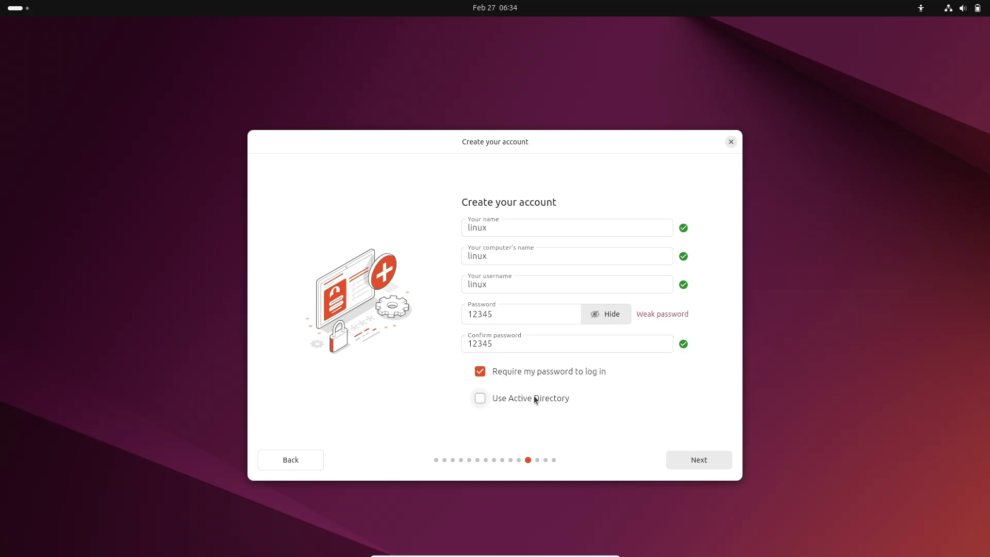
{"action": "left_click", "coordinate": [706, 457]}
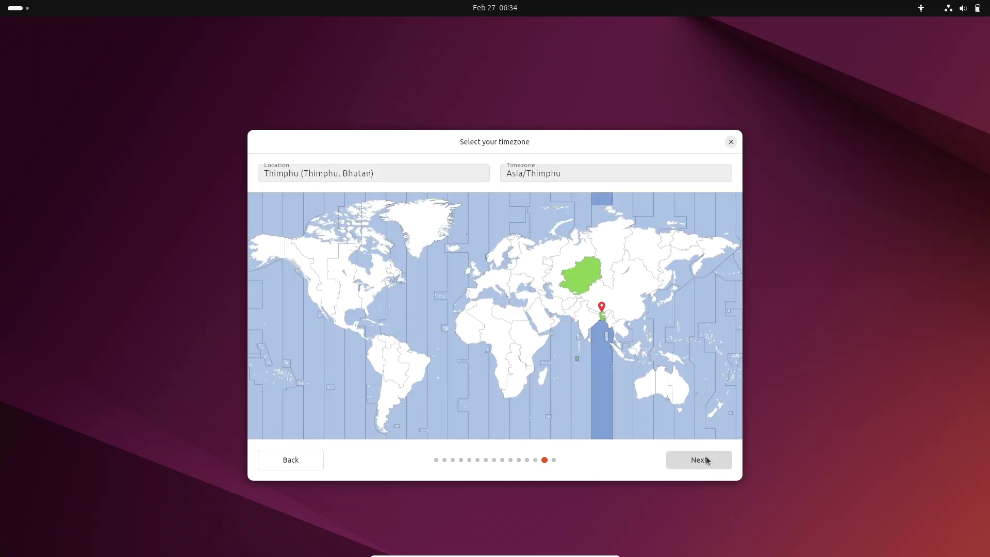
Step: Set the timezone to Los Angeles, install Ubuntu 25.04 while viewing the log, then restart
{"action": "left_click", "coordinate": [328, 310]}
{"action": "left_click", "coordinate": [315, 299]}
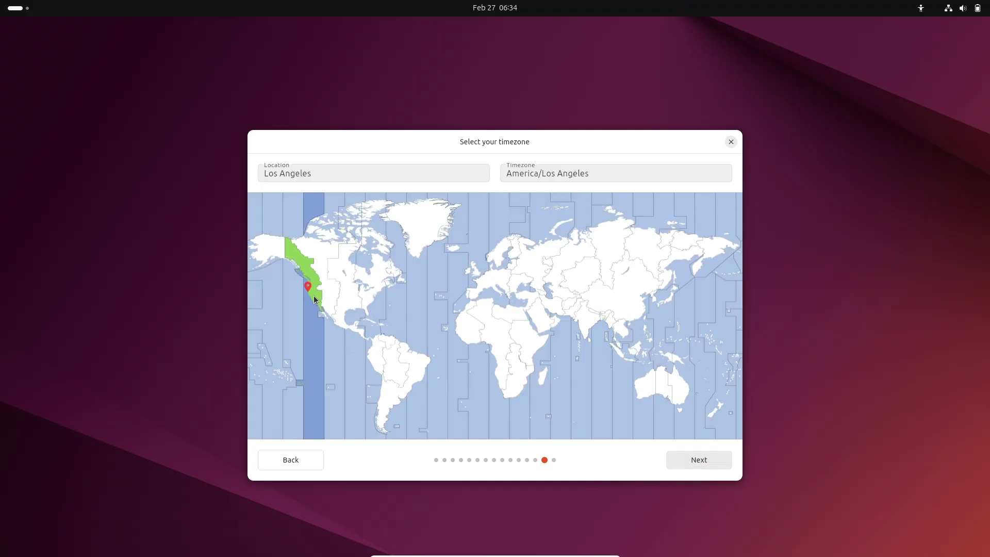
{"action": "left_click", "coordinate": [679, 457]}
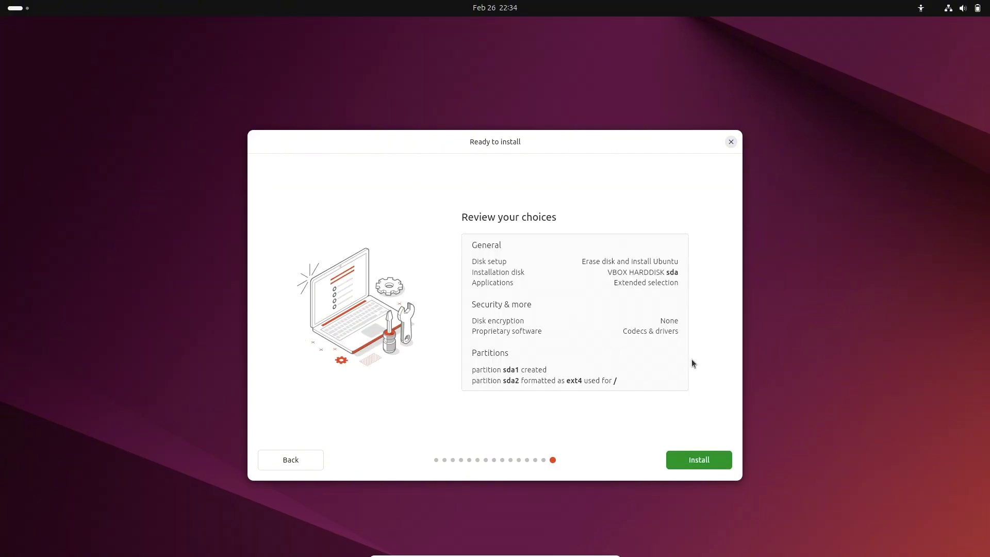
{"action": "left_click", "coordinate": [711, 454]}
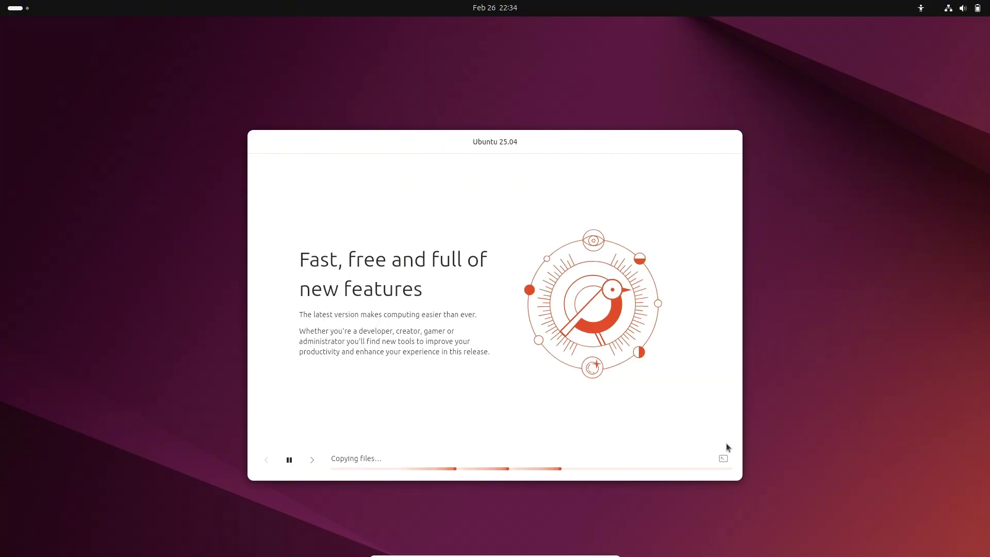
{"action": "left_click", "coordinate": [723, 458]}
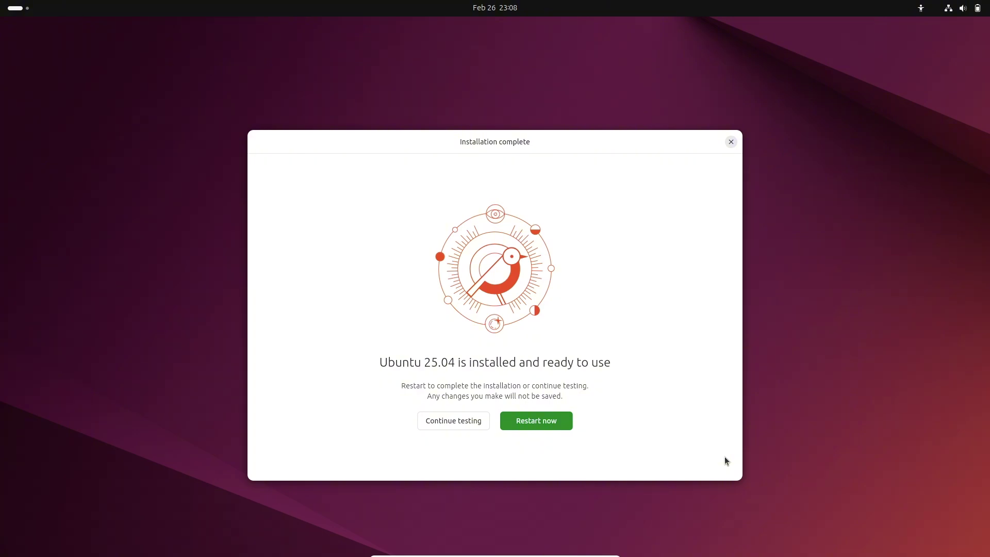
{"action": "left_click", "coordinate": [539, 421]}
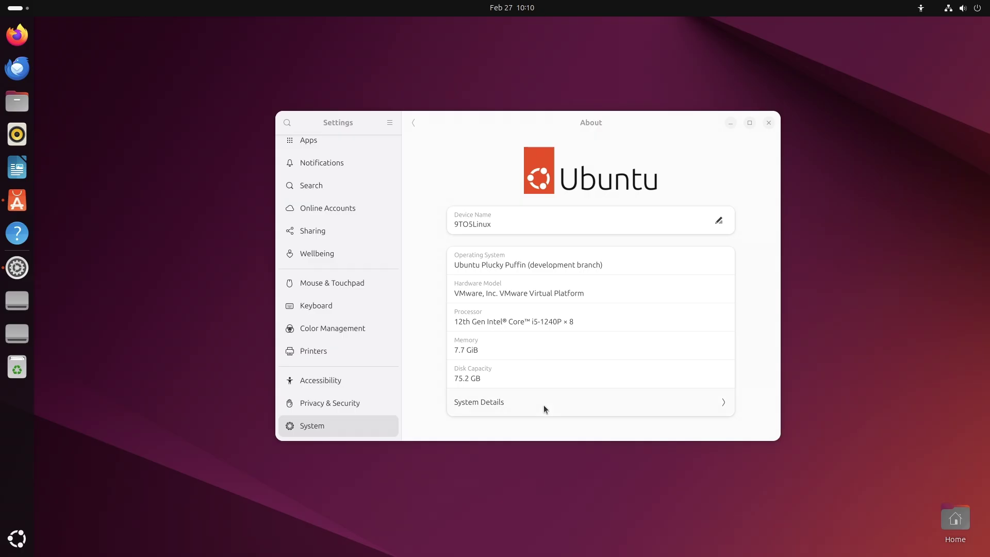
Step: Review System Details (GNOME 48, kernel 6.12.0-15-generic) and maximize the Settings window
{"action": "left_click", "coordinate": [543, 409]}
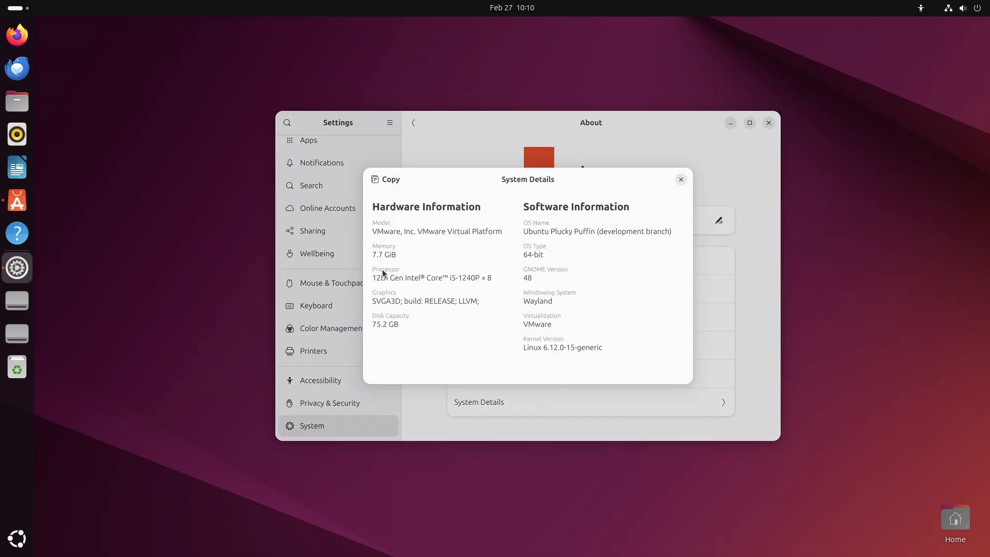
{"action": "left_click_drag", "start_coordinate": [531, 346], "coordinate": [614, 347]}
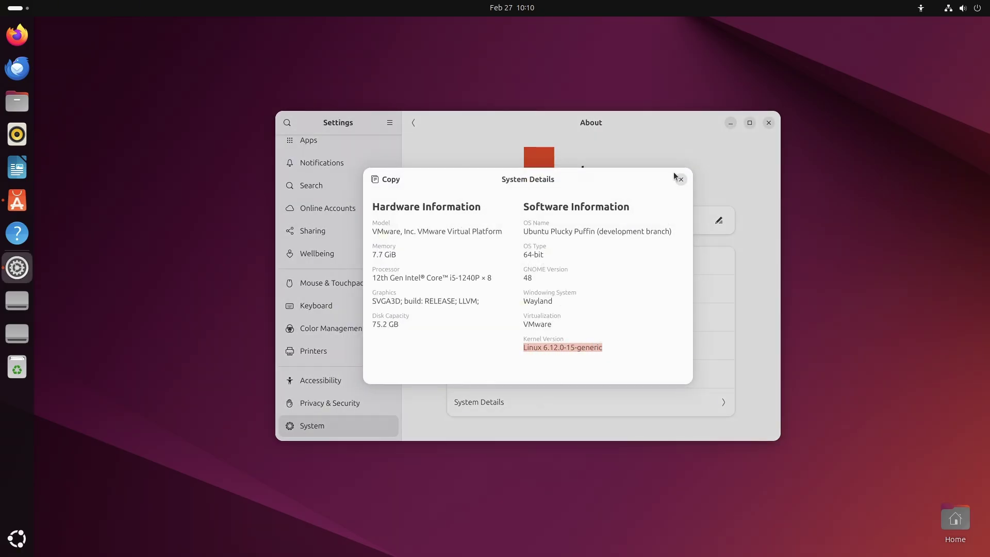
{"action": "left_click", "coordinate": [680, 179]}
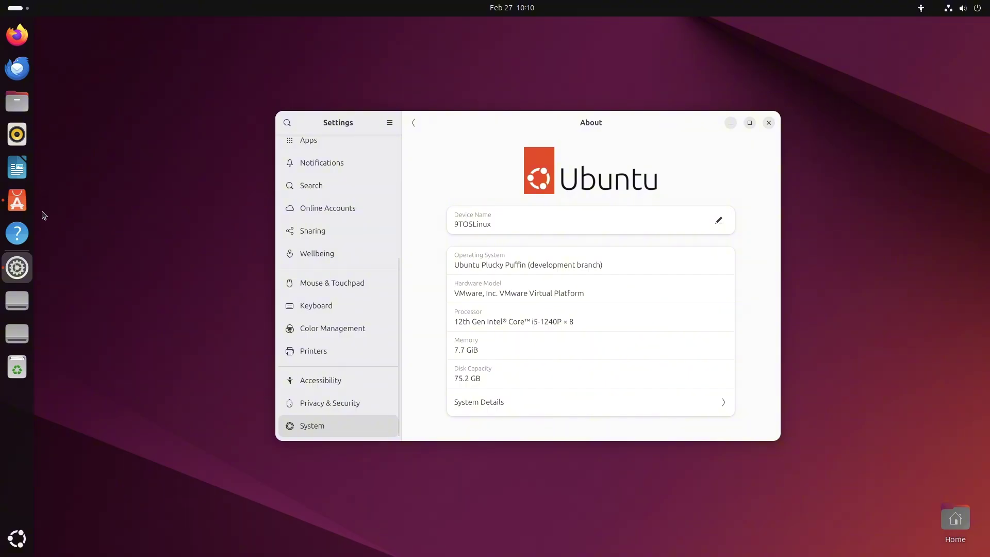
{"action": "left_click", "coordinate": [749, 122]}
{"action": "left_click", "coordinate": [518, 306]}
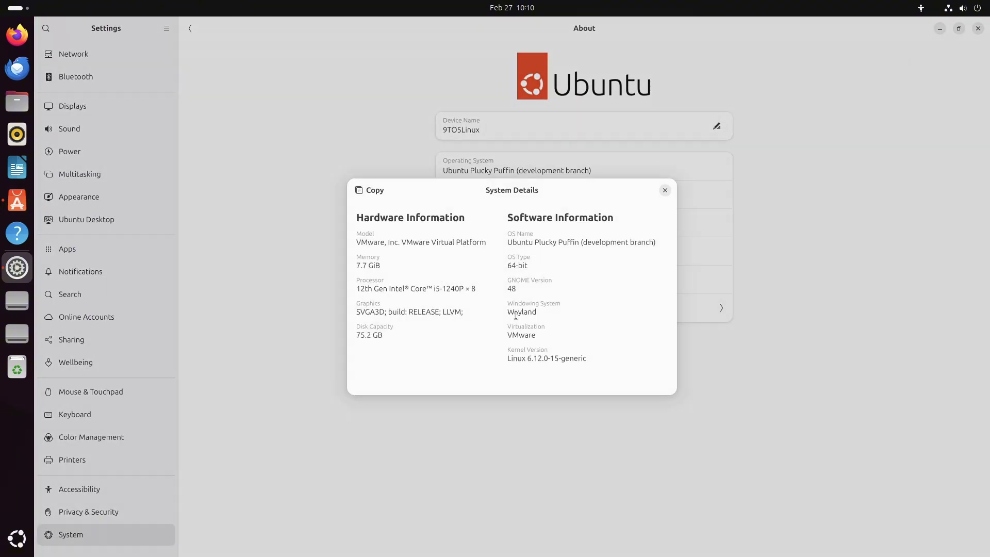
{"action": "left_click", "coordinate": [665, 189]}
Step: Launch Terminal from the app grid, maximize it, and run fastfetch
{"action": "left_click", "coordinate": [17, 538]}
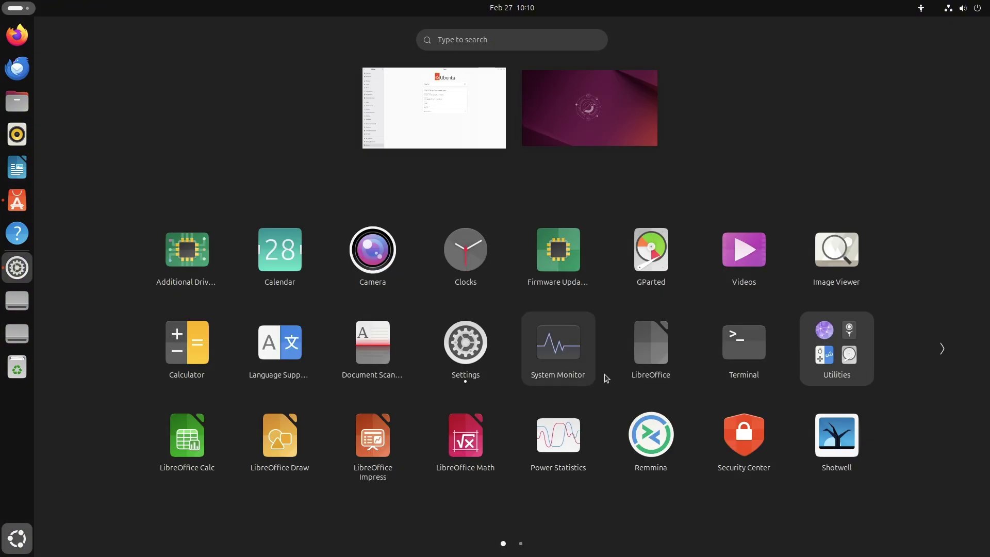
{"action": "left_click", "coordinate": [742, 348]}
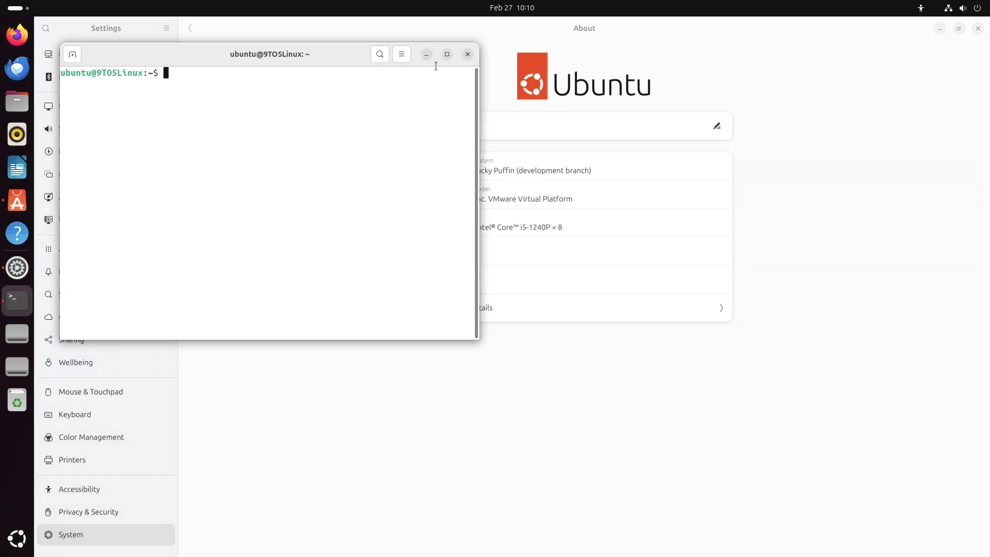
{"action": "double_click", "coordinate": [434, 58]}
{"action": "type", "text": "fastfetch"}
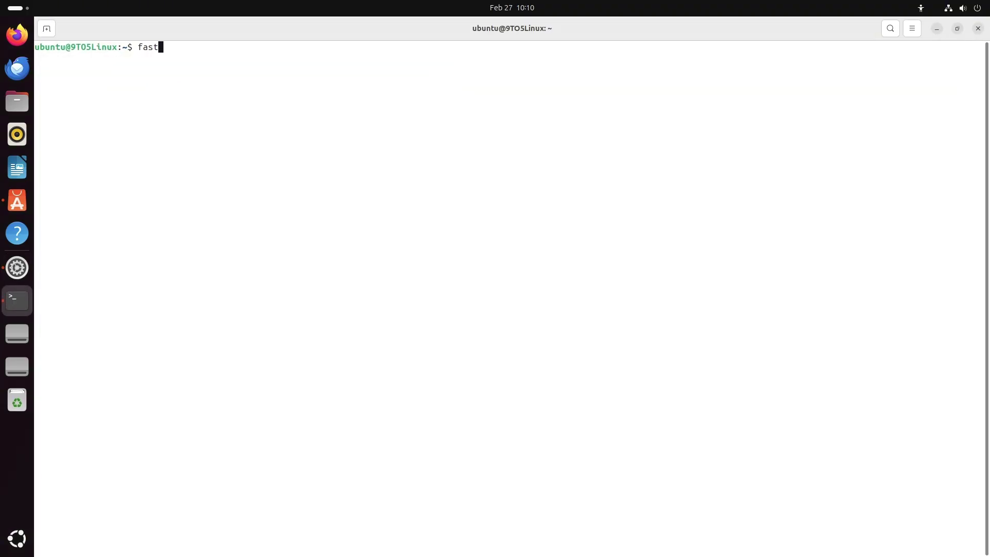
{"action": "key", "text": "Return"}
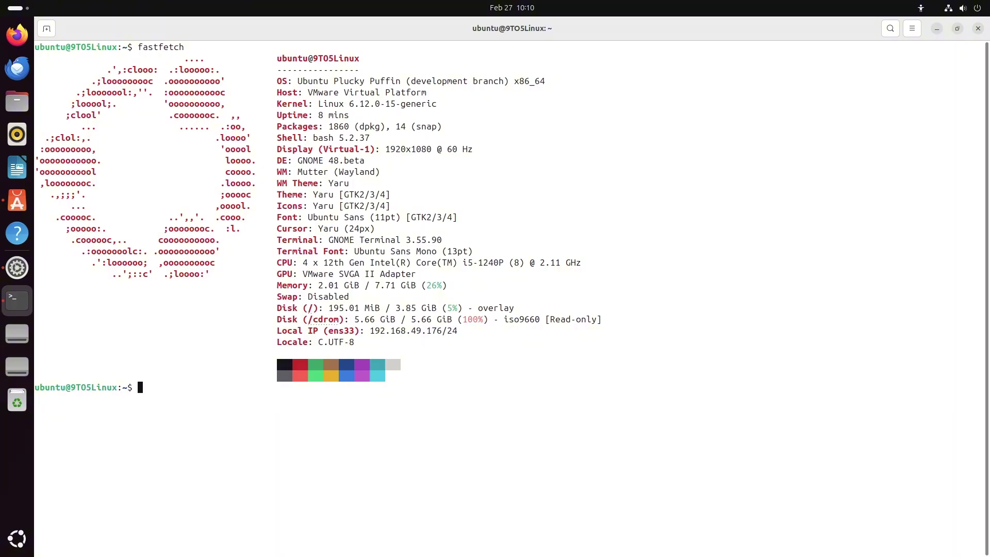
Step: Highlight fastfetch's GNOME 48.beta, window manager, kernel, OS, terminal font, GNOME Terminal 3.55.90 and memory lines
{"action": "left_click_drag", "start_coordinate": [412, 167], "coordinate": [290, 162]}
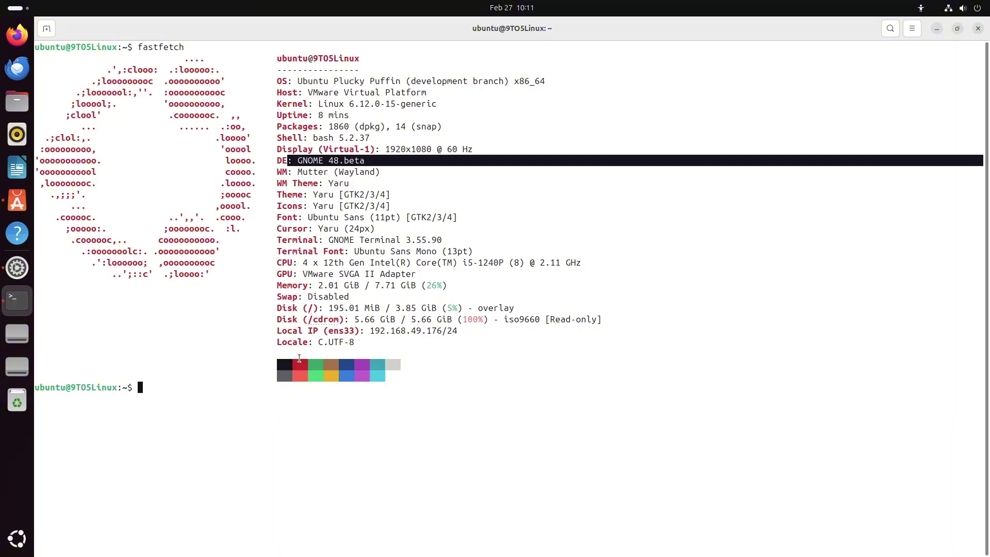
{"action": "left_click_drag", "start_coordinate": [412, 173], "coordinate": [292, 168]}
{"action": "left_click_drag", "start_coordinate": [446, 102], "coordinate": [299, 104]}
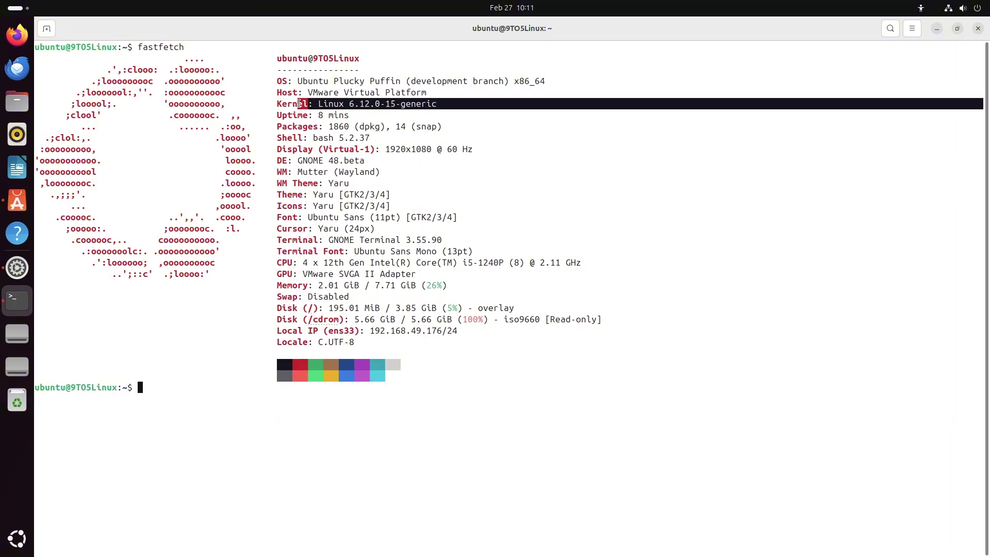
{"action": "left_click_drag", "start_coordinate": [405, 82], "coordinate": [511, 80]}
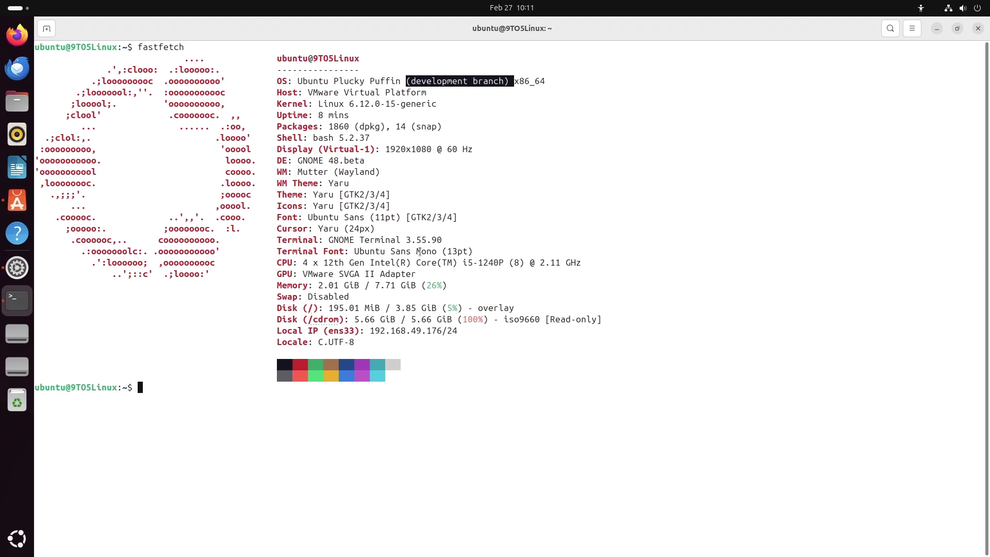
{"action": "left_click_drag", "start_coordinate": [473, 251], "coordinate": [314, 252]}
{"action": "left_click_drag", "start_coordinate": [442, 241], "coordinate": [305, 240]}
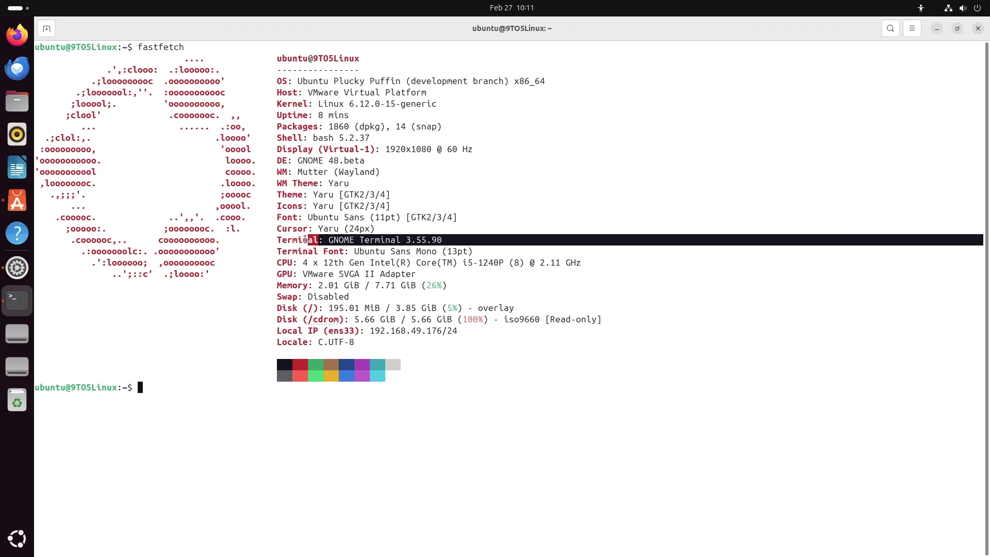
{"action": "left_click", "coordinate": [313, 414]}
{"action": "left_click_drag", "start_coordinate": [293, 286], "coordinate": [482, 285]}
{"action": "left_click", "coordinate": [410, 404]}
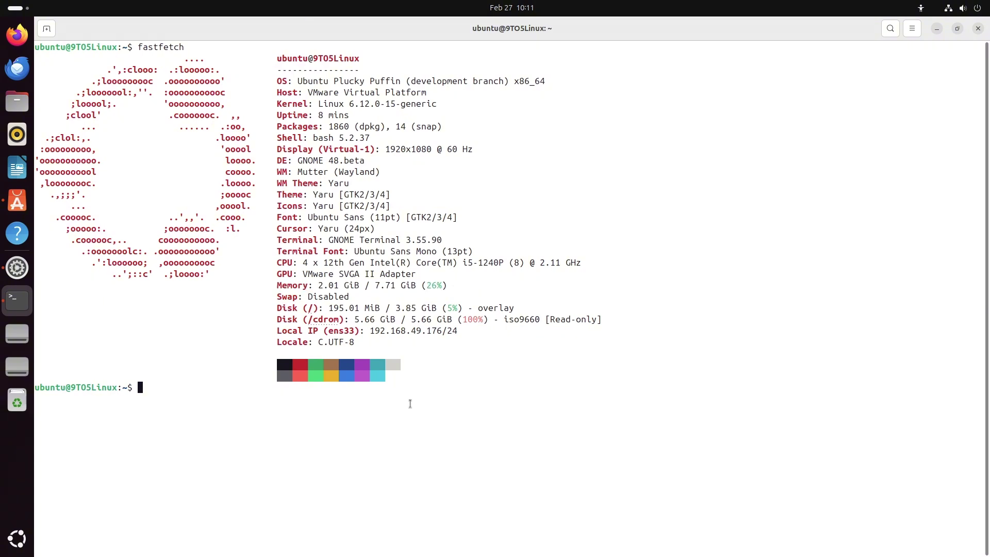
Step: Run inxi -sv8 and highlight the gcc, display manager, GNOME/GTK and RAM details
{"action": "type", "text": "inxi -sv8"}
{"action": "key", "text": "Return"}
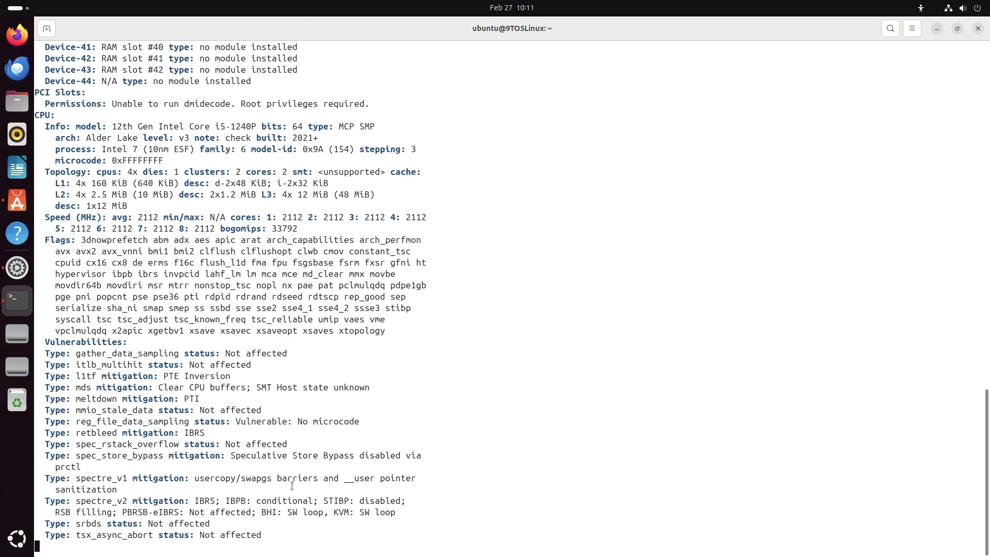
{"action": "scroll", "coordinate": [308, 444], "scroll_direction": "up", "scroll_amount": 20}
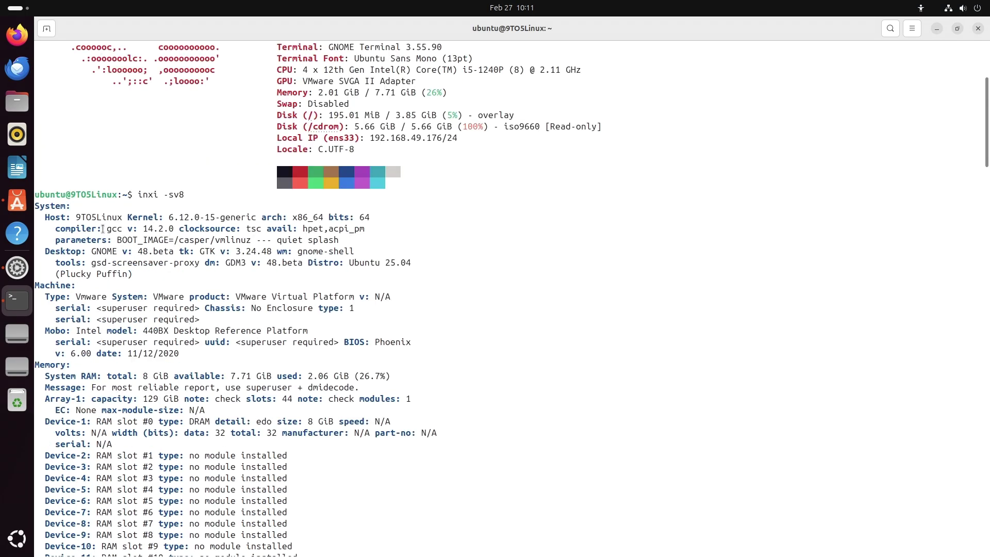
{"action": "left_click_drag", "start_coordinate": [102, 229], "coordinate": [227, 224]}
{"action": "left_click_drag", "start_coordinate": [224, 263], "coordinate": [421, 273]}
{"action": "left_click_drag", "start_coordinate": [93, 252], "coordinate": [276, 253]}
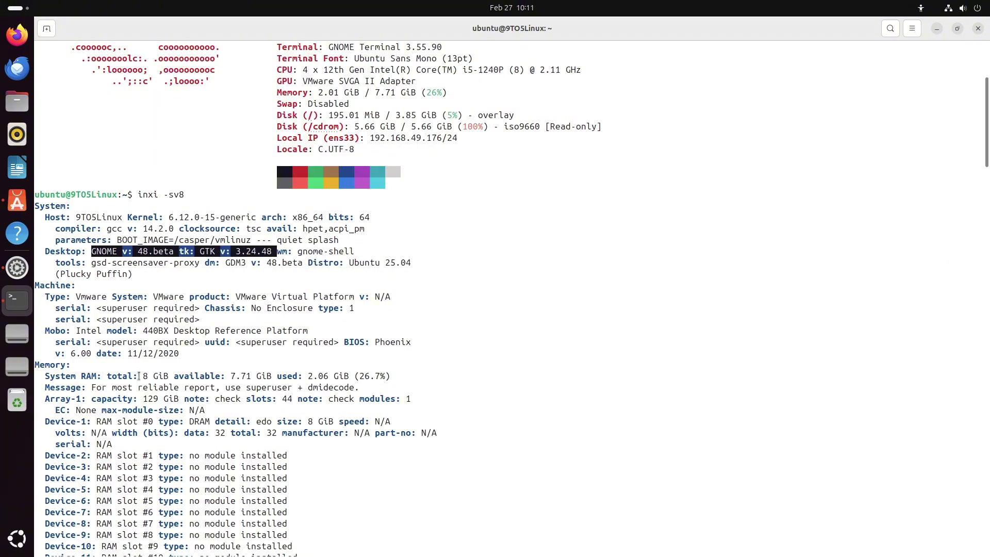
{"action": "left_click_drag", "start_coordinate": [141, 376], "coordinate": [394, 372]}
Step: Highlight the CPU model name and OpenGL API details in the inxi report
{"action": "scroll", "coordinate": [394, 372], "scroll_direction": "down", "scroll_amount": 5}
{"action": "scroll", "coordinate": [394, 372], "scroll_direction": "up", "scroll_amount": 2}
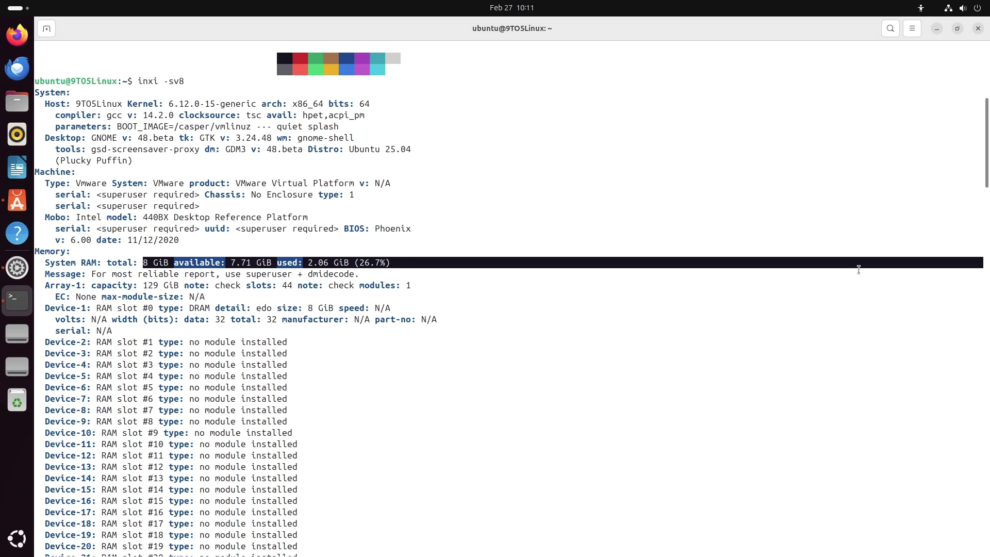
{"action": "scroll", "coordinate": [513, 157], "scroll_direction": "down", "scroll_amount": 20}
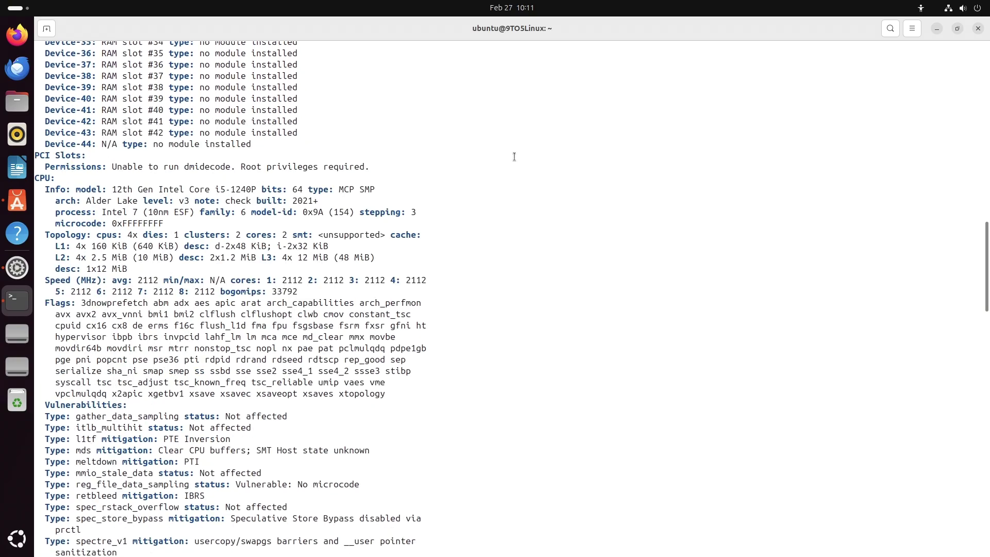
{"action": "left_click_drag", "start_coordinate": [112, 190], "coordinate": [270, 187]}
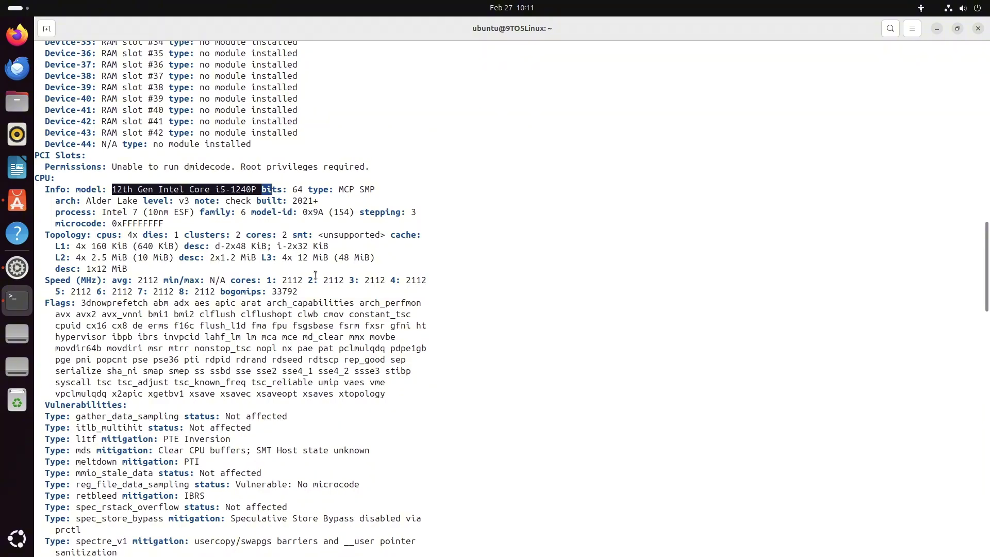
{"action": "scroll", "coordinate": [526, 304], "scroll_direction": "down", "scroll_amount": 8}
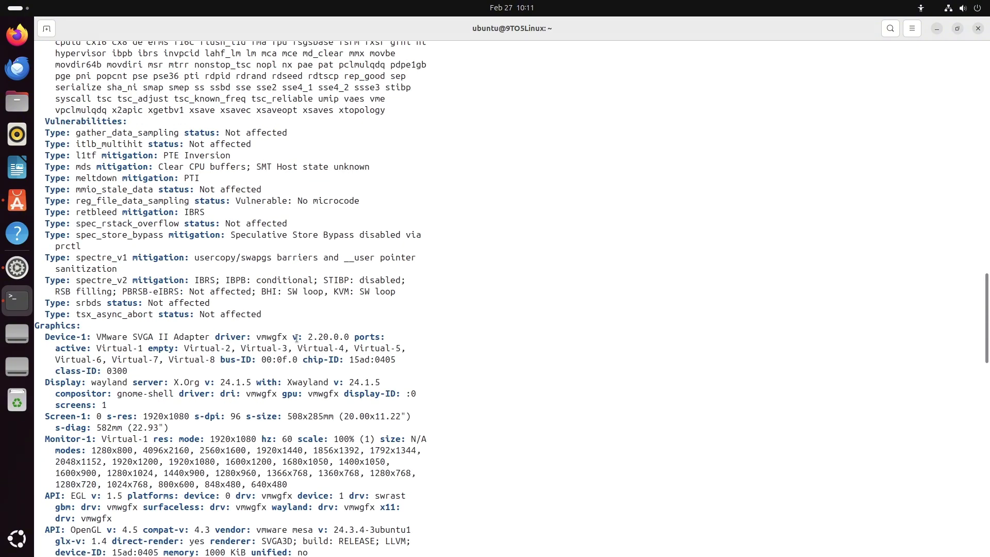
{"action": "left_click_drag", "start_coordinate": [256, 337], "coordinate": [370, 335]}
{"action": "scroll", "coordinate": [271, 314], "scroll_direction": "down", "scroll_amount": 7}
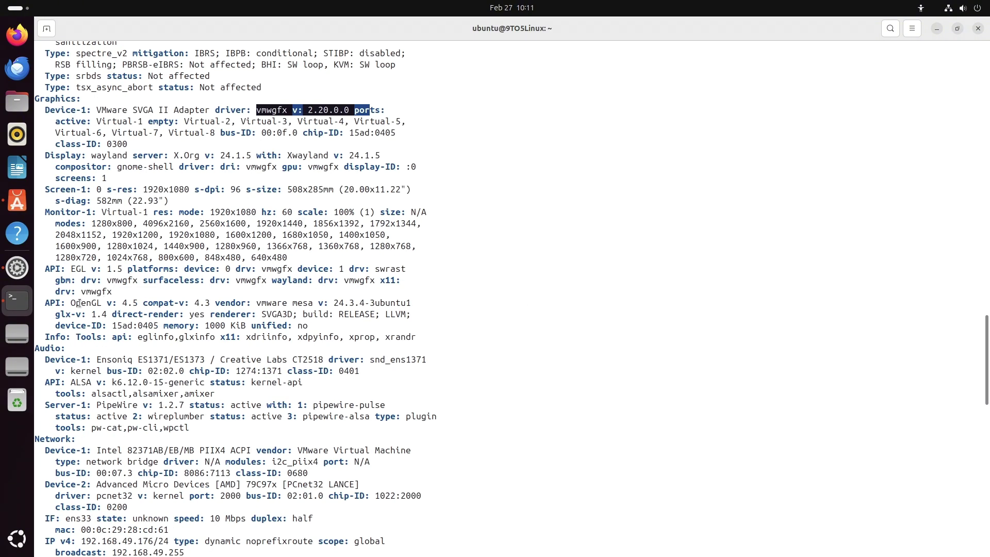
{"action": "left_click_drag", "start_coordinate": [67, 303], "coordinate": [416, 301]}
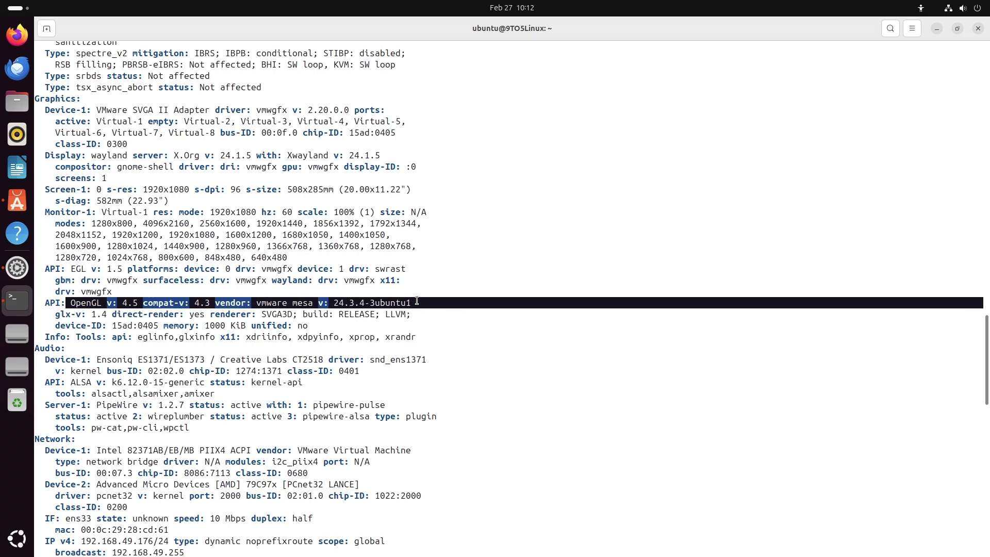
Step: Highlight the PipeWire 1.2.7 server version and the shell and inxi version details
{"action": "scroll", "coordinate": [407, 363], "scroll_direction": "down", "scroll_amount": 3}
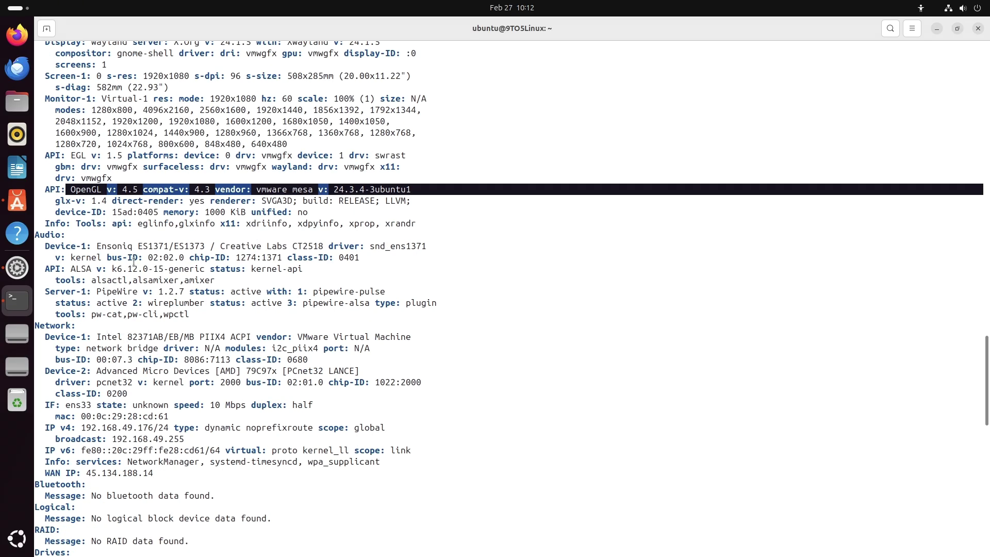
{"action": "left_click_drag", "start_coordinate": [95, 293], "coordinate": [191, 293]}
{"action": "scroll", "coordinate": [191, 293], "scroll_direction": "down", "scroll_amount": 4}
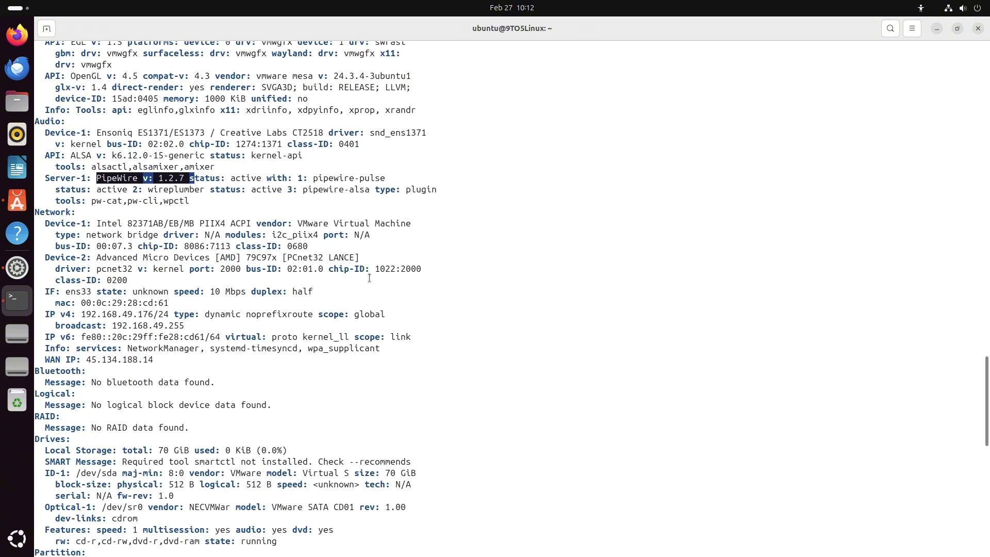
{"action": "scroll", "coordinate": [206, 293], "scroll_direction": "up", "scroll_amount": 2}
{"action": "scroll", "coordinate": [436, 293], "scroll_direction": "down", "scroll_amount": 13}
{"action": "scroll", "coordinate": [437, 293], "scroll_direction": "down", "scroll_amount": 6}
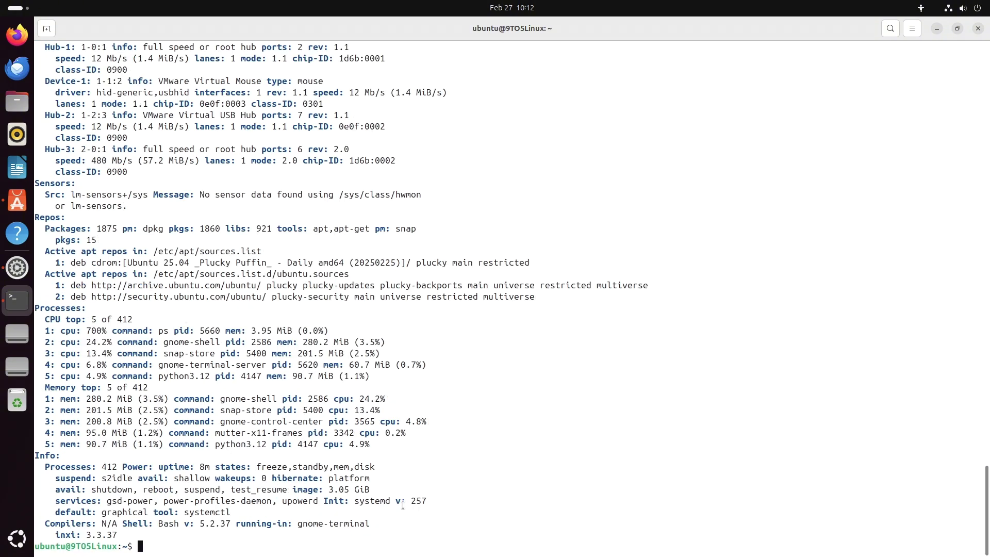
{"action": "left_click_drag", "start_coordinate": [232, 518], "coordinate": [52, 533]}
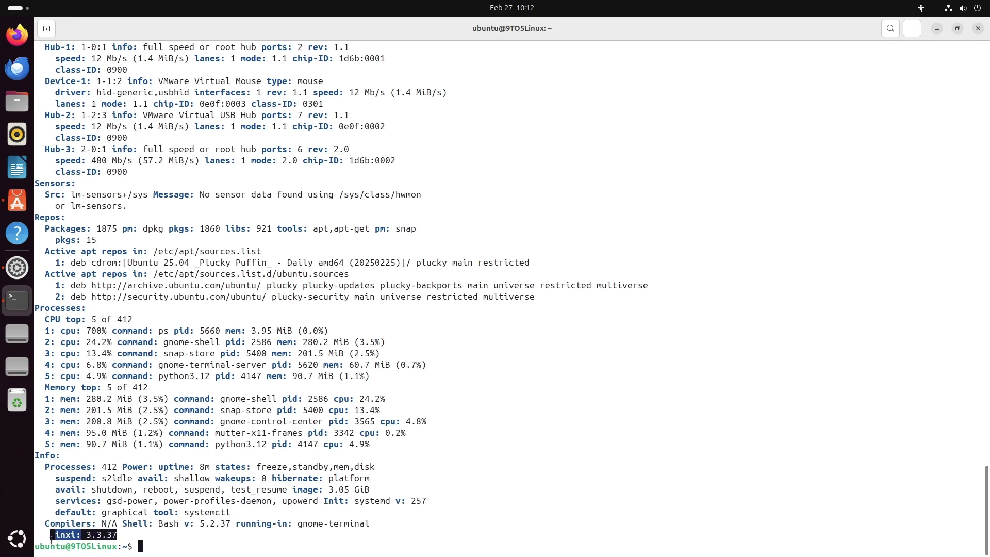
{"action": "left_click", "coordinate": [176, 549]}
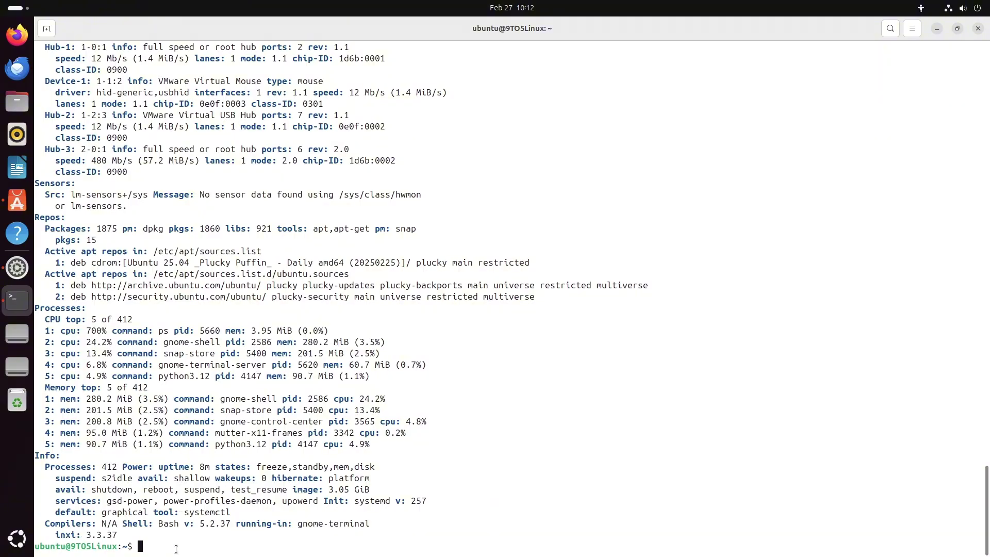
Step: Print /etc/issue with cat, exit the terminal, and switch Settings to Wellbeing
{"action": "type", "text": "cat /etc/issue"}
{"action": "key", "text": "Return"}
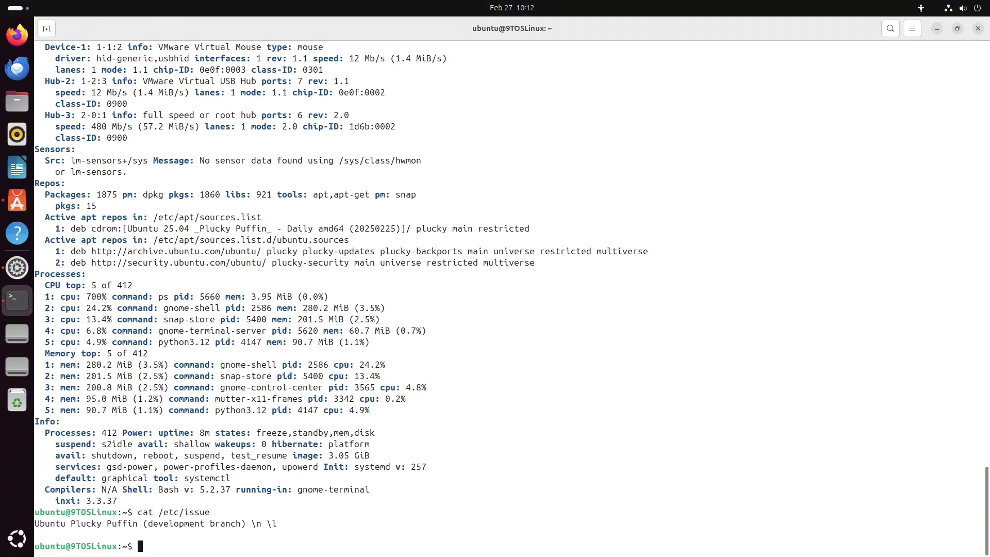
{"action": "type", "text": "exit"}
{"action": "key", "text": "Return"}
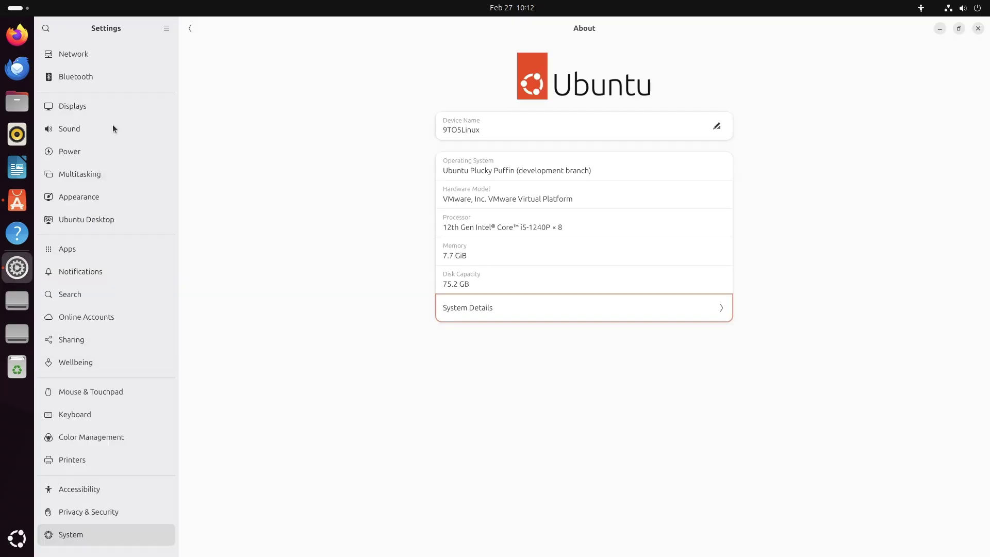
{"action": "left_click", "coordinate": [100, 360]}
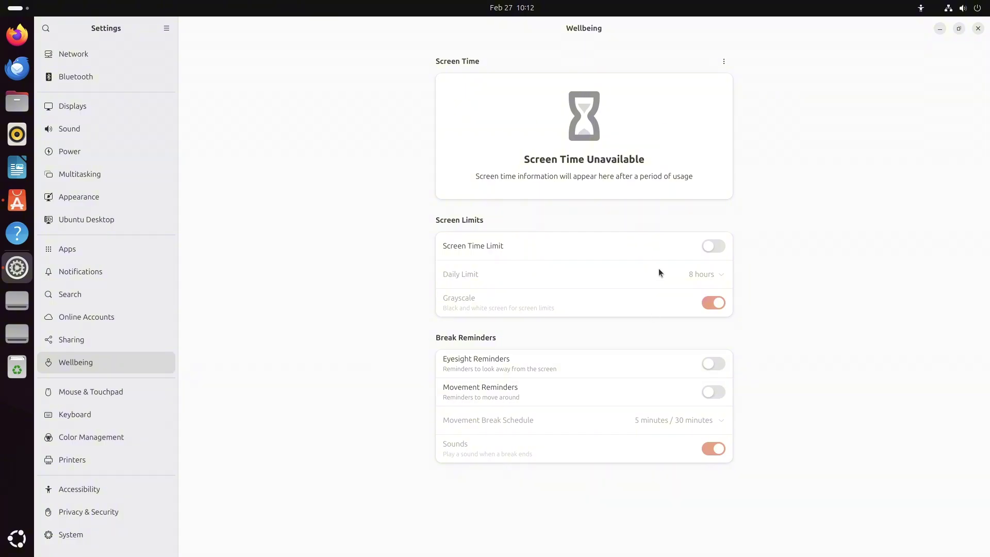
Step: Turn on Screen Time Limit and set the daily limit to 4 hours
{"action": "left_click", "coordinate": [713, 245]}
{"action": "left_click", "coordinate": [718, 276]}
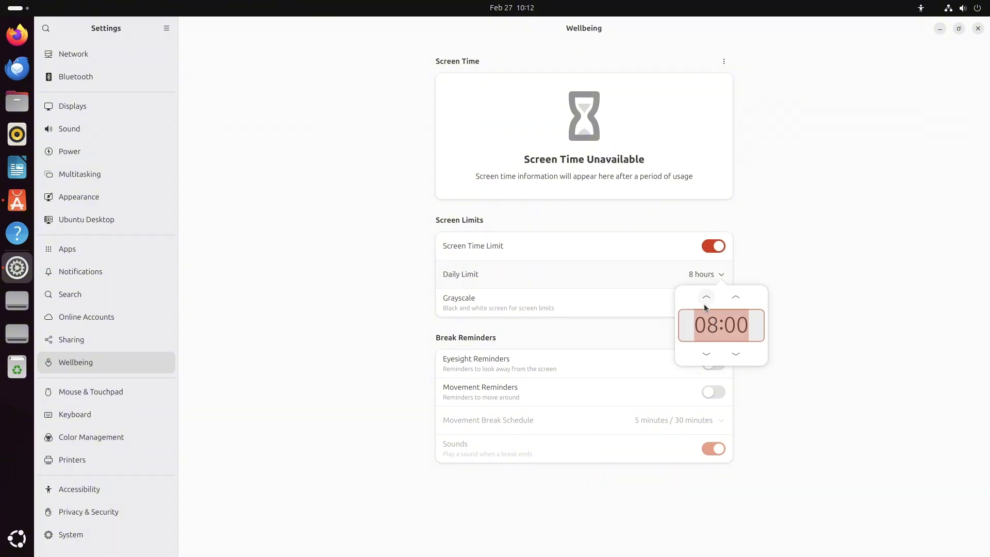
{"action": "triple_click", "coordinate": [707, 297]}
{"action": "triple_click", "coordinate": [707, 353]}
{"action": "double_click", "coordinate": [706, 354]}
{"action": "double_click", "coordinate": [706, 354]}
{"action": "left_click", "coordinate": [821, 273]}
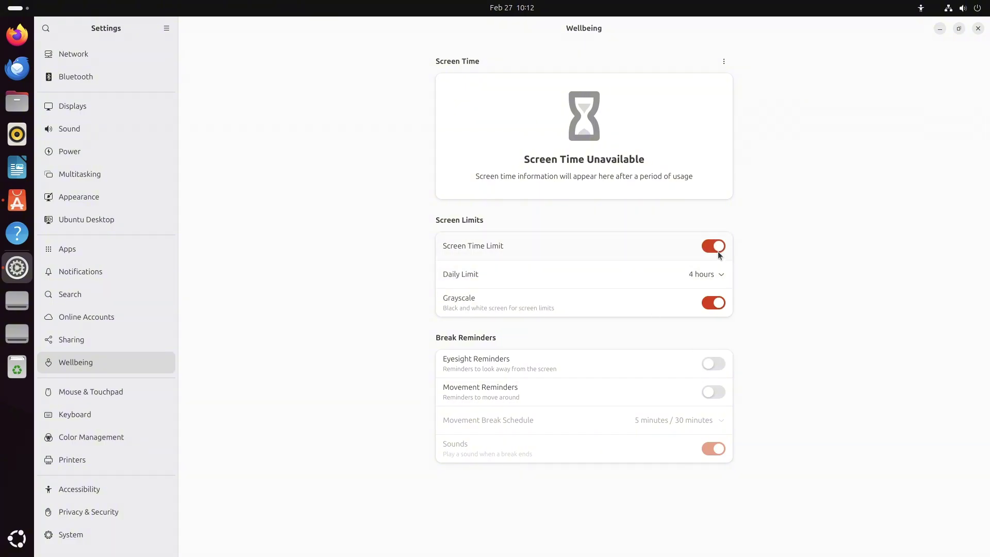
Step: Try the grayscale, reminder and break-sound toggles, ending with all limits and reminders off
{"action": "left_click", "coordinate": [713, 302]}
{"action": "left_click", "coordinate": [712, 302]}
{"action": "left_click", "coordinate": [713, 364]}
{"action": "left_click", "coordinate": [719, 391]}
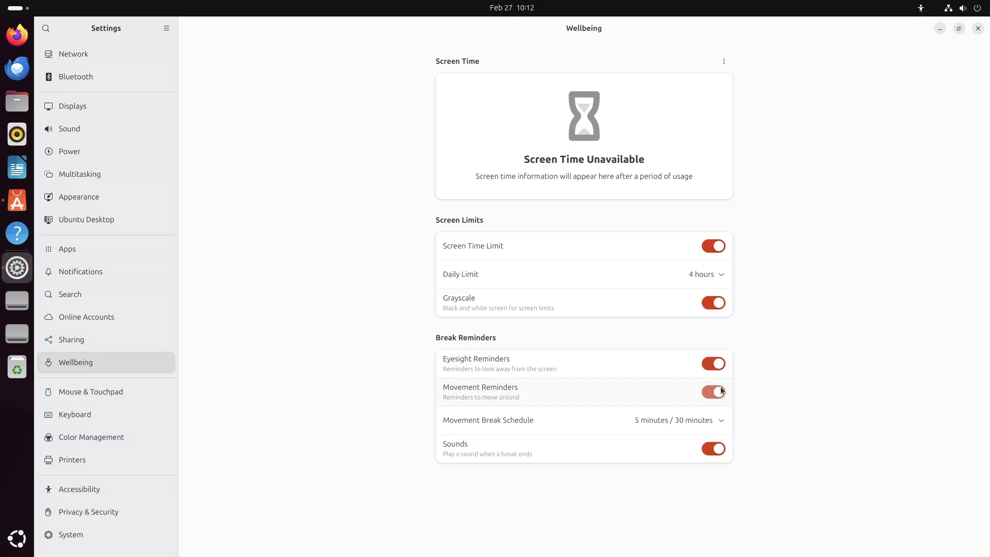
{"action": "left_click", "coordinate": [717, 449]}
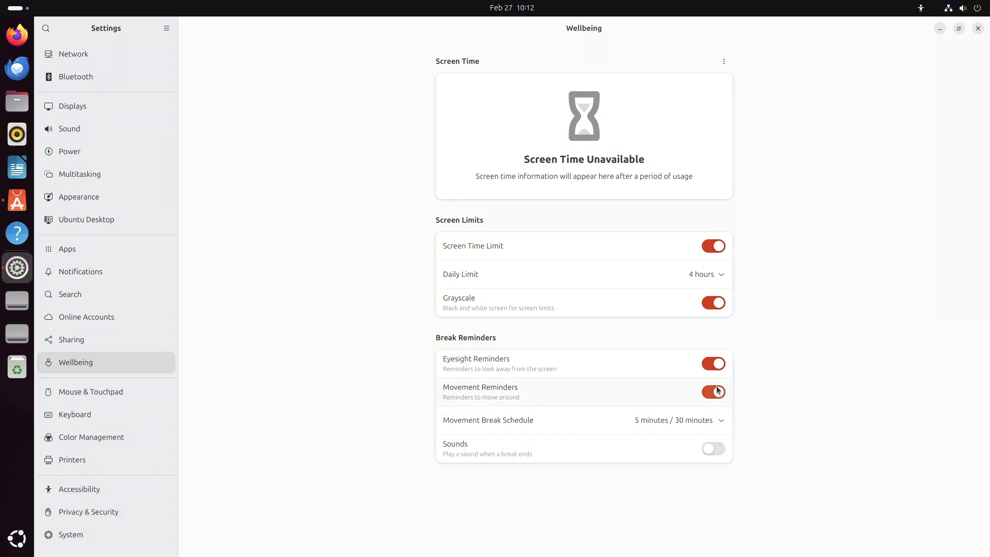
{"action": "left_click", "coordinate": [716, 392]}
{"action": "left_click", "coordinate": [714, 364]}
{"action": "left_click", "coordinate": [714, 303]}
{"action": "left_click", "coordinate": [715, 245]}
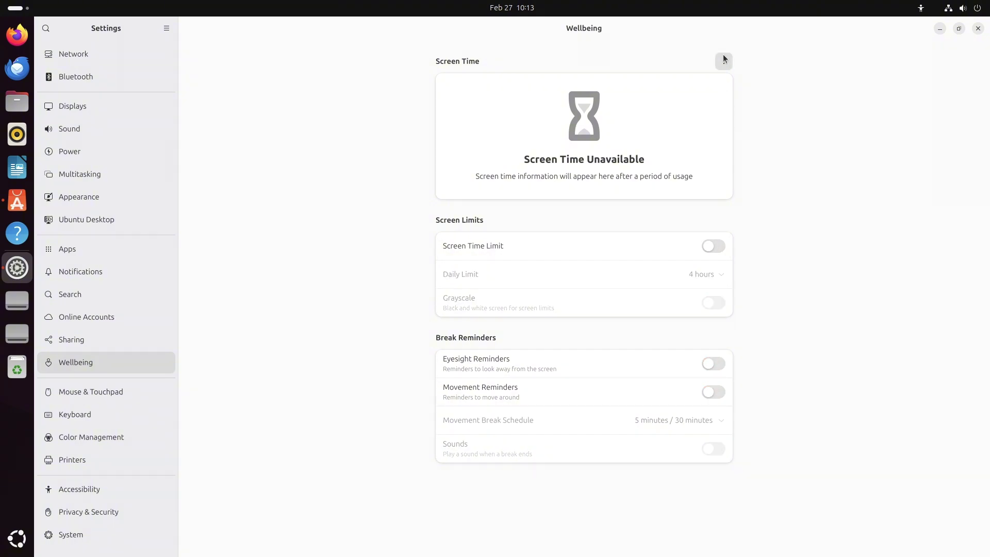
Step: Disable and re-enable Screen Time recording from its options menu, then go to Network
{"action": "left_click", "coordinate": [723, 61]}
{"action": "left_click", "coordinate": [742, 129]}
{"action": "left_click", "coordinate": [567, 209]}
{"action": "left_click", "coordinate": [98, 54]}
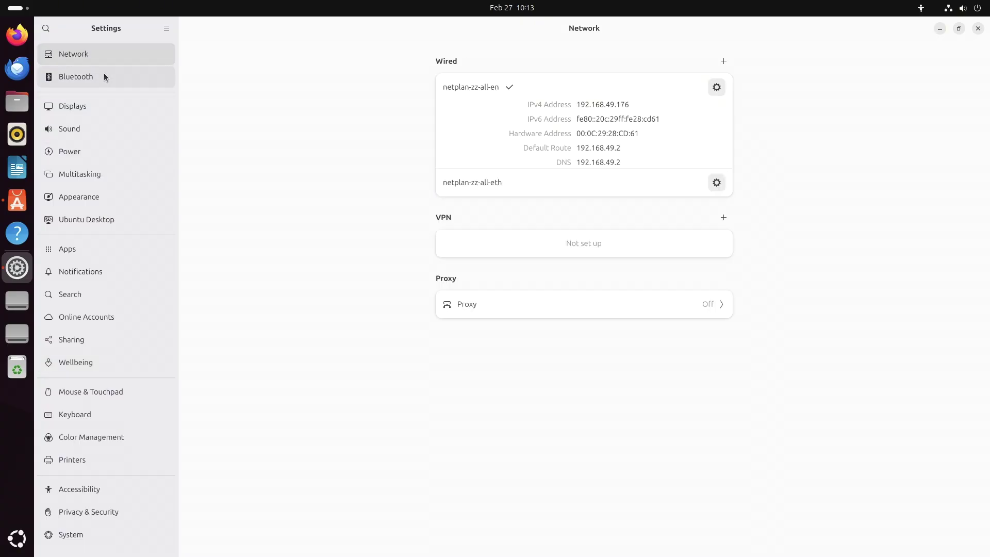
Step: Visit Bluetooth and Displays, checking Night Light, resolutions and orientation without changes
{"action": "left_click", "coordinate": [104, 73]}
{"action": "left_click", "coordinate": [108, 100]}
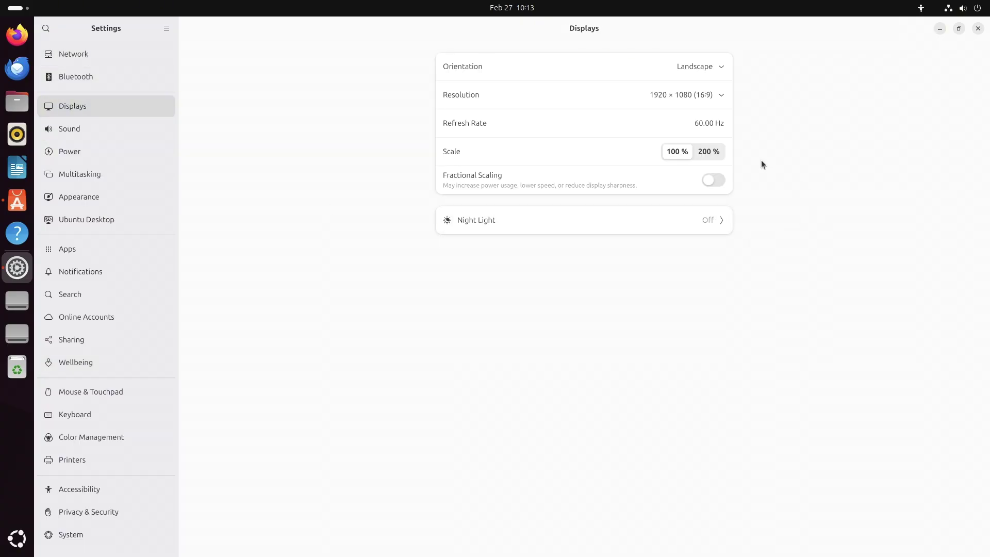
{"action": "left_click", "coordinate": [716, 225]}
{"action": "left_click", "coordinate": [190, 29]}
{"action": "left_click", "coordinate": [721, 95]}
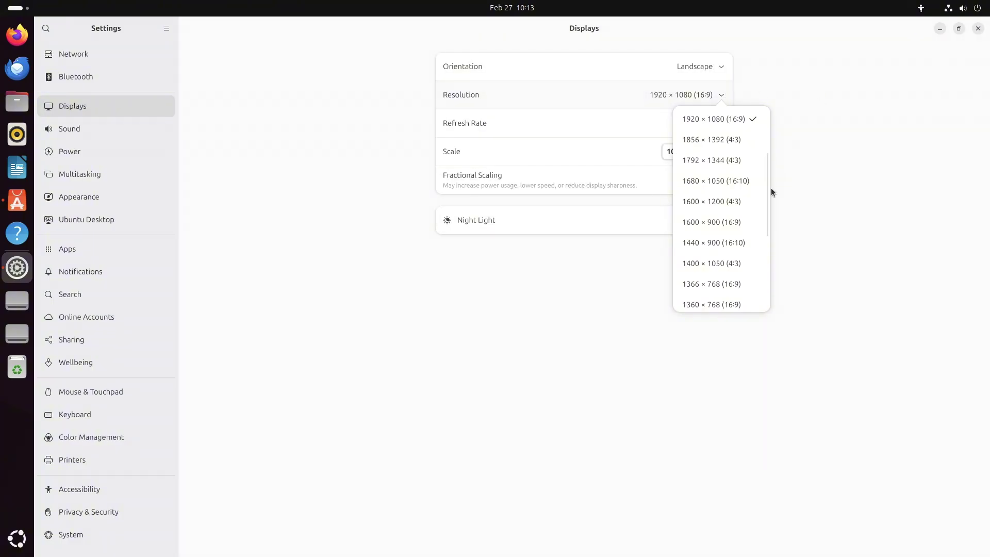
{"action": "left_click_drag", "start_coordinate": [765, 188], "coordinate": [764, 262]}
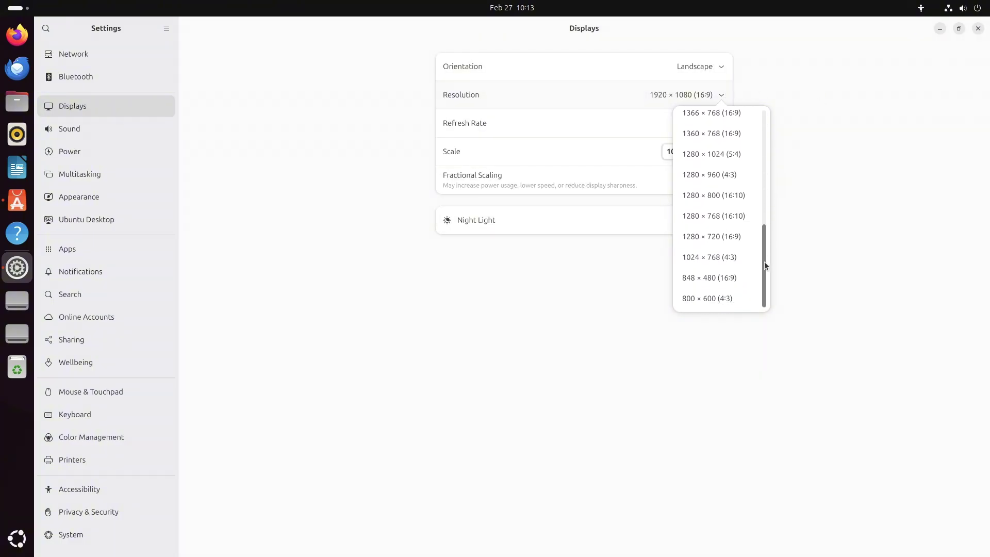
{"action": "left_click", "coordinate": [719, 65]}
{"action": "left_click", "coordinate": [775, 81]}
Step: Step through the Sound, Power, Multitasking, Appearance, Ubuntu Desktop and Apps pages
{"action": "left_click", "coordinate": [148, 127]}
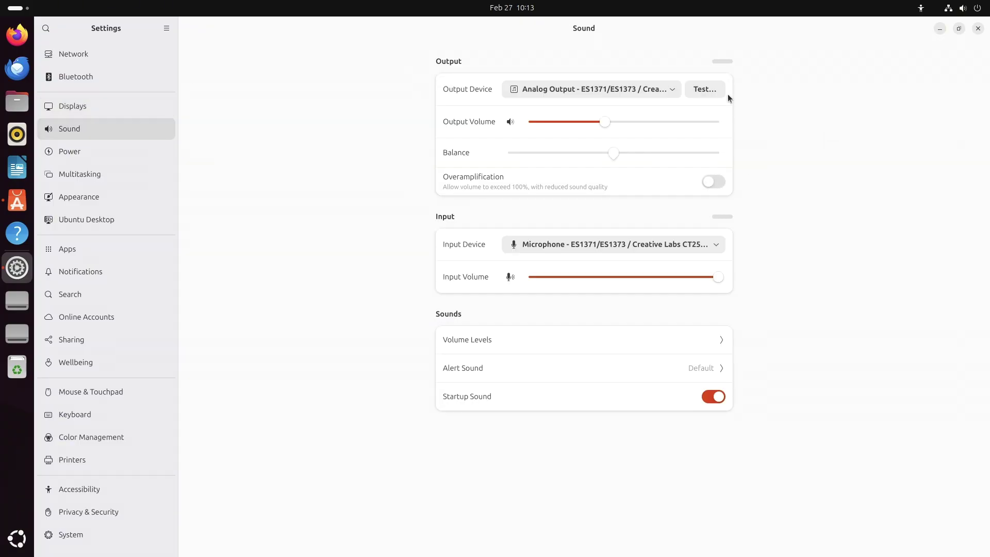
{"action": "left_click", "coordinate": [138, 150]}
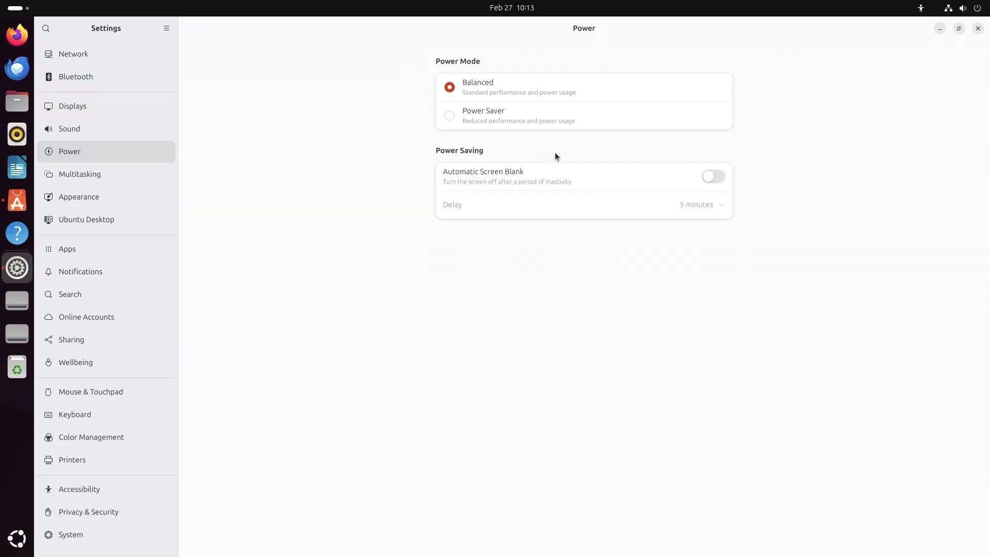
{"action": "left_click", "coordinate": [137, 170]}
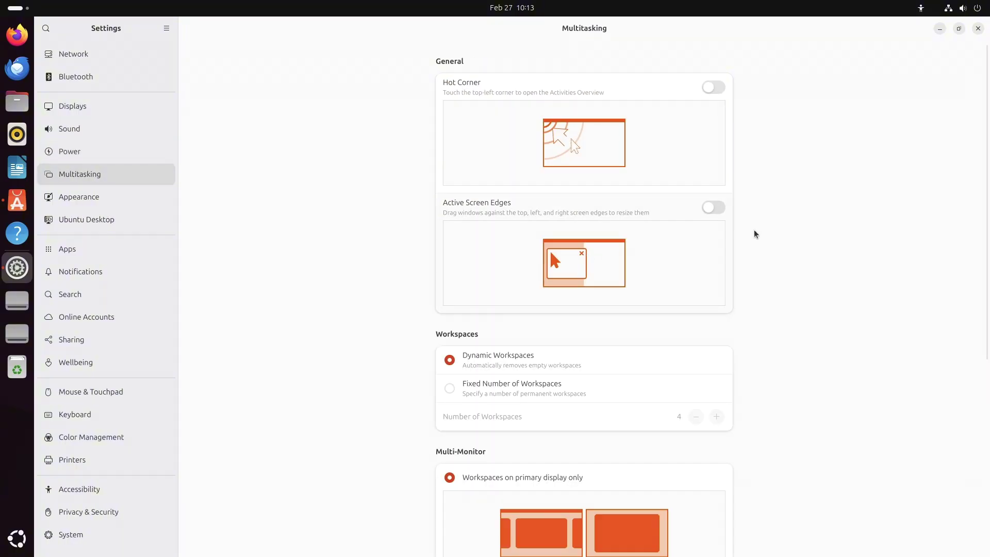
{"action": "scroll", "coordinate": [769, 227], "scroll_direction": "down", "scroll_amount": 5}
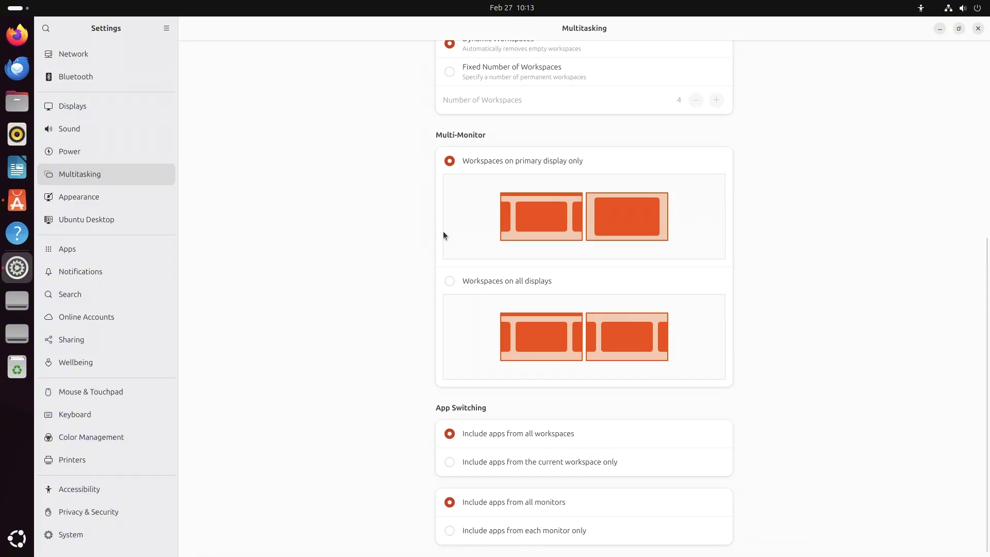
{"action": "left_click", "coordinate": [124, 198]}
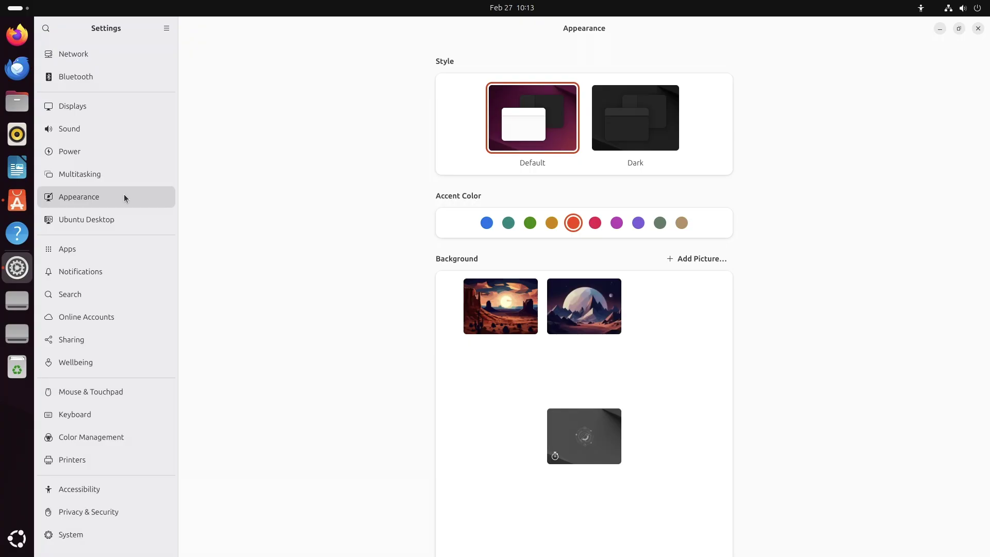
{"action": "scroll", "coordinate": [263, 215], "scroll_direction": "down", "scroll_amount": 1}
{"action": "left_click", "coordinate": [114, 227]}
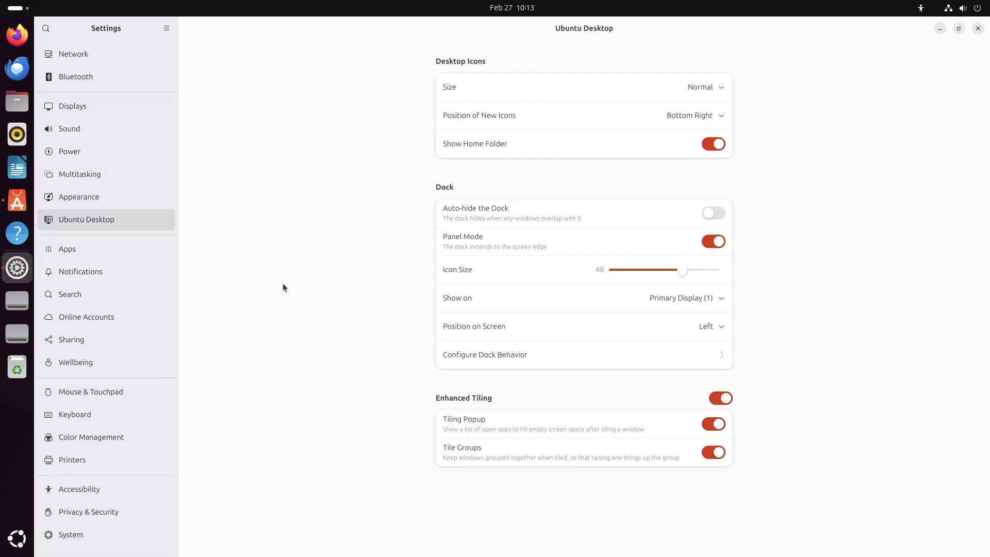
{"action": "left_click", "coordinate": [93, 250]}
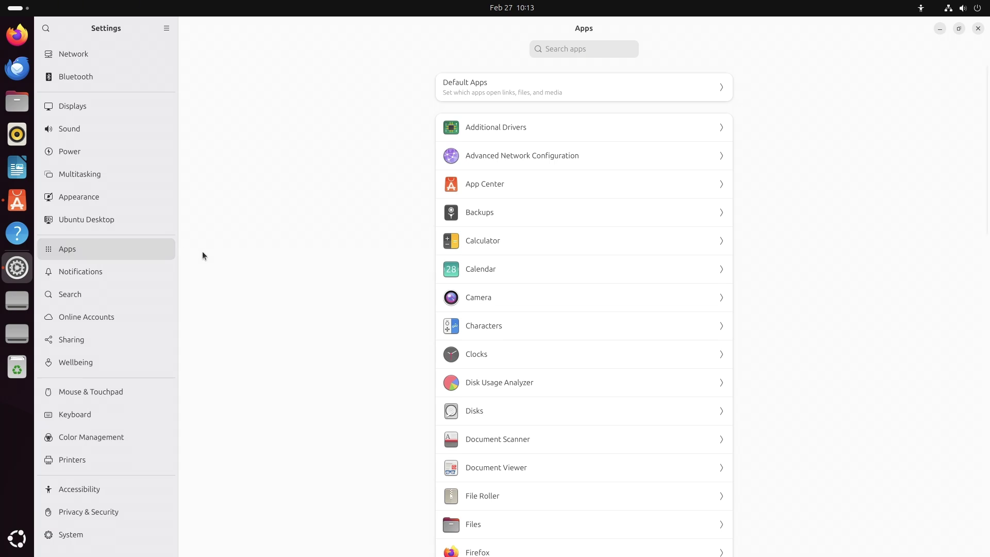
Step: Browse the Notifications through Wellbeing pages, then set mouse scroll direction to Natural
{"action": "left_click", "coordinate": [162, 274]}
{"action": "left_click", "coordinate": [101, 290]}
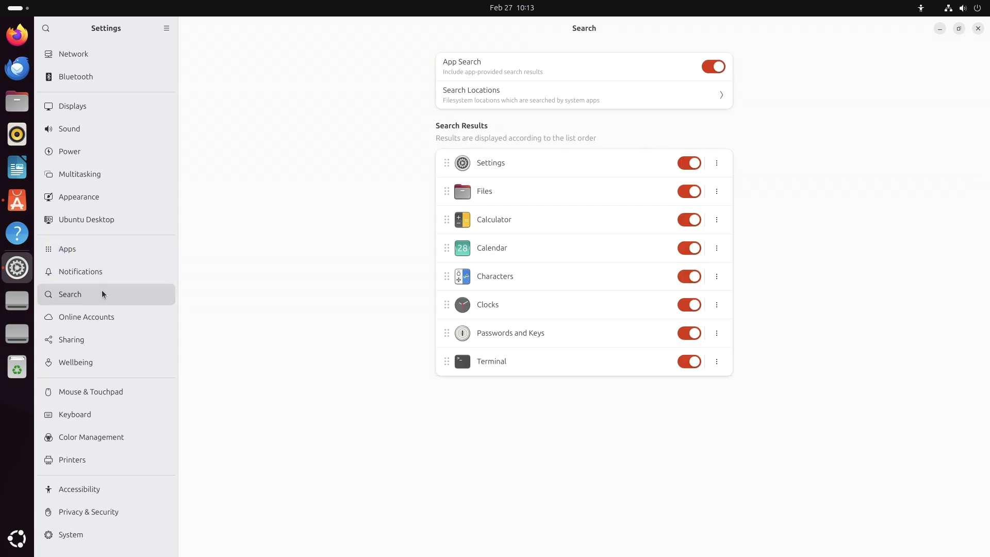
{"action": "left_click", "coordinate": [109, 322]}
{"action": "left_click", "coordinate": [113, 335]}
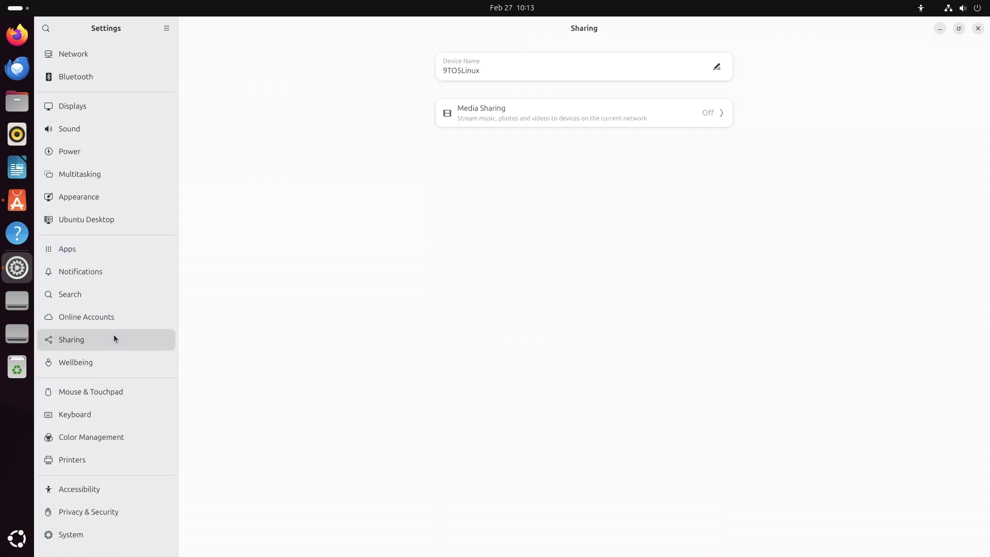
{"action": "left_click", "coordinate": [114, 355]}
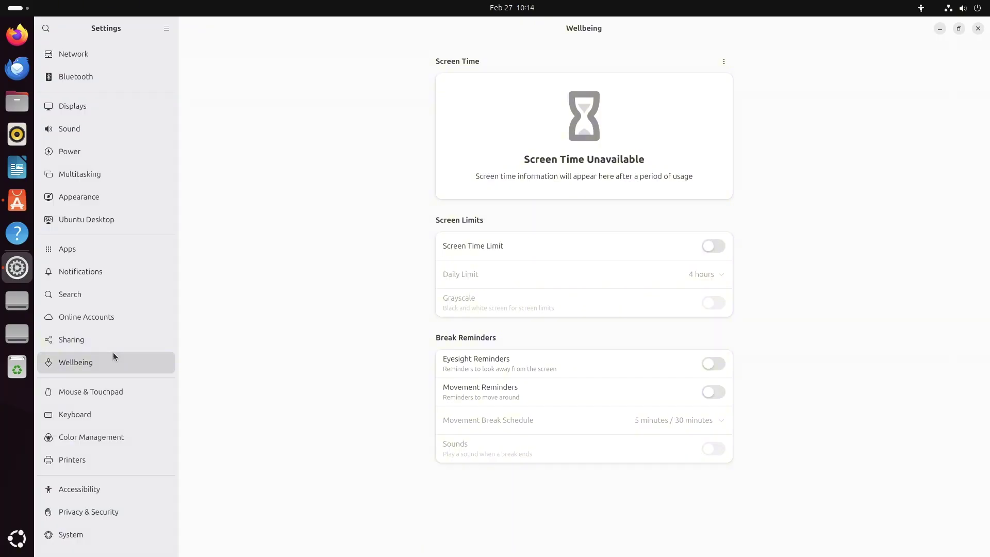
{"action": "left_click", "coordinate": [132, 384]}
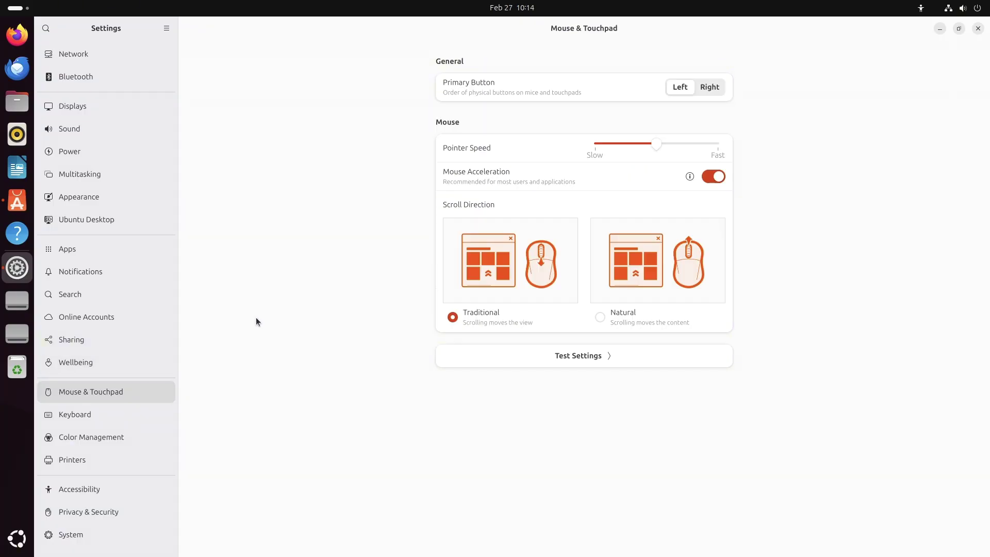
{"action": "left_click", "coordinate": [600, 317]}
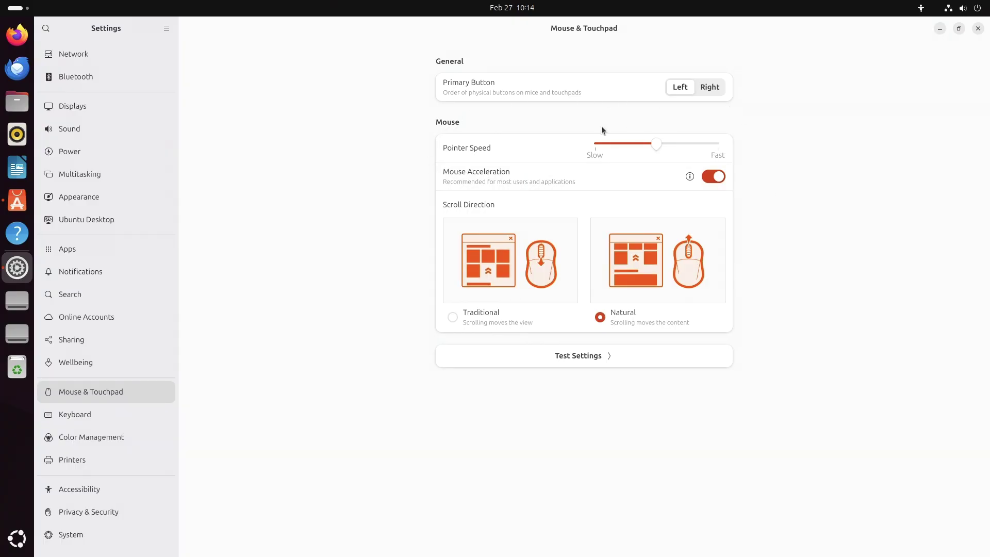
Step: Look through Keyboard, Color, Printers and Accessibility, including the Seeing options
{"action": "left_click", "coordinate": [154, 412]}
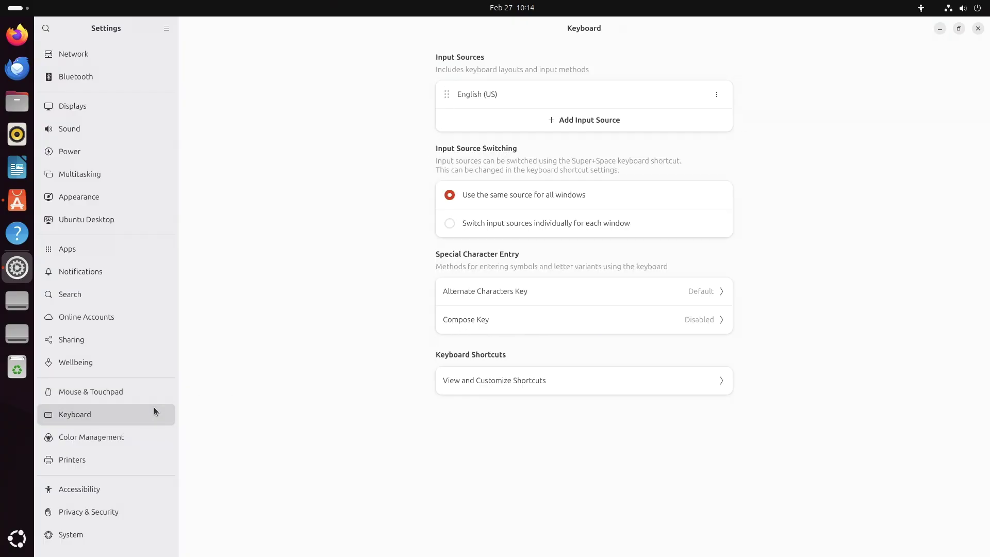
{"action": "left_click", "coordinate": [140, 438]}
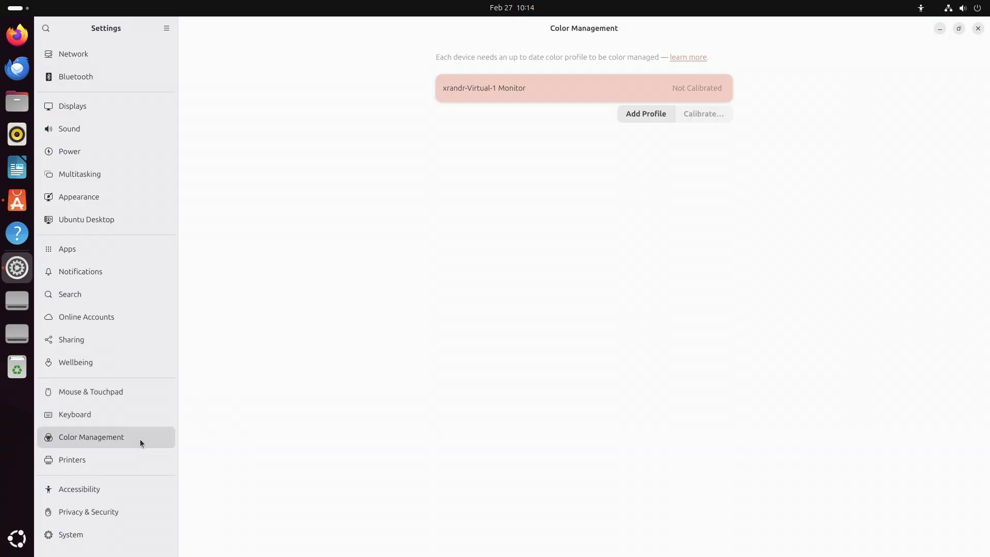
{"action": "left_click", "coordinate": [140, 459]}
{"action": "left_click", "coordinate": [143, 487]}
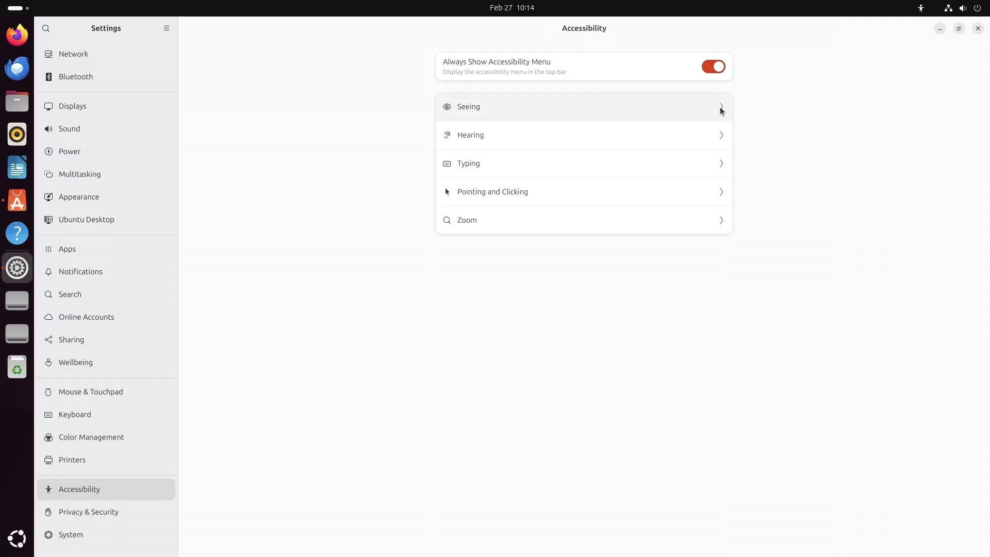
{"action": "left_click", "coordinate": [720, 108]}
{"action": "left_click", "coordinate": [195, 28]}
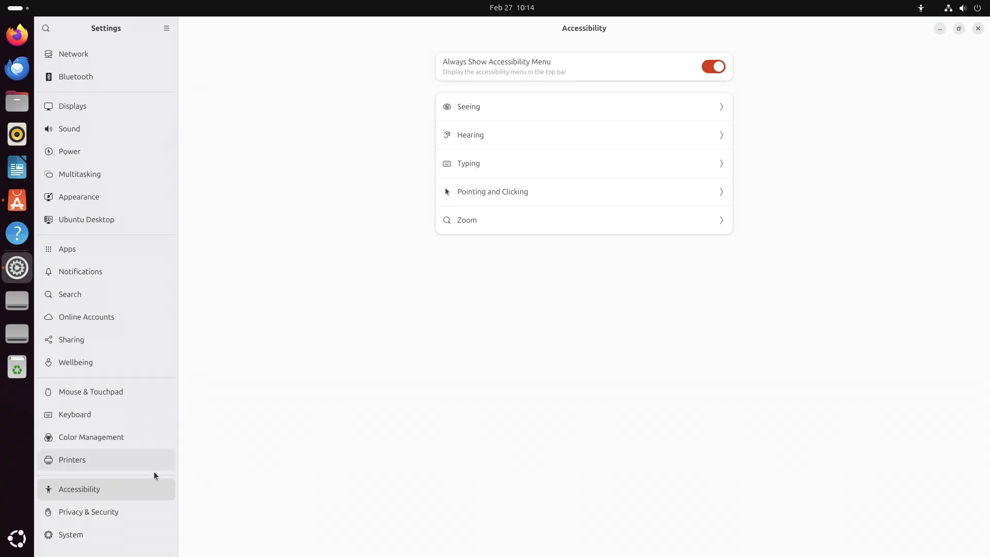
Step: Check Privacy & Security's Location, Screen Lock, Diagnostics and Connectivity pages, then open System
{"action": "left_click", "coordinate": [137, 507]}
{"action": "left_click", "coordinate": [649, 125]}
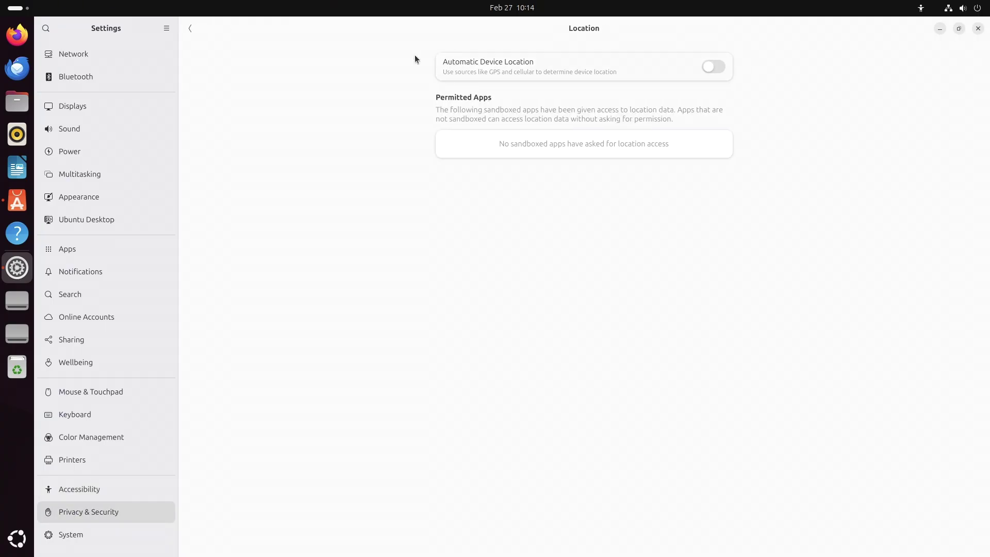
{"action": "left_click", "coordinate": [187, 33]}
{"action": "left_click", "coordinate": [569, 90]}
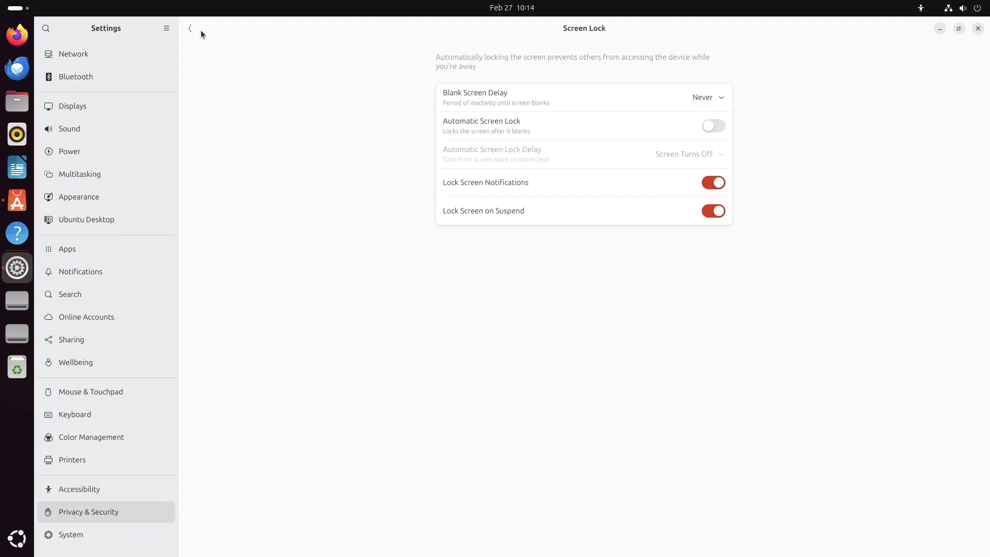
{"action": "left_click", "coordinate": [198, 29]}
{"action": "left_click", "coordinate": [691, 175]}
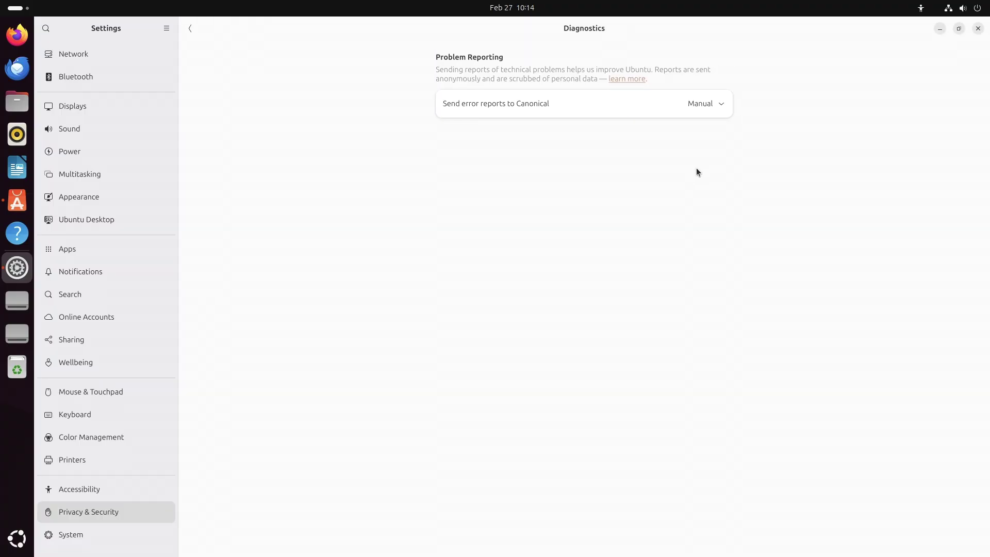
{"action": "left_click", "coordinate": [187, 29]}
{"action": "left_click", "coordinate": [513, 196]}
{"action": "left_click", "coordinate": [194, 33]}
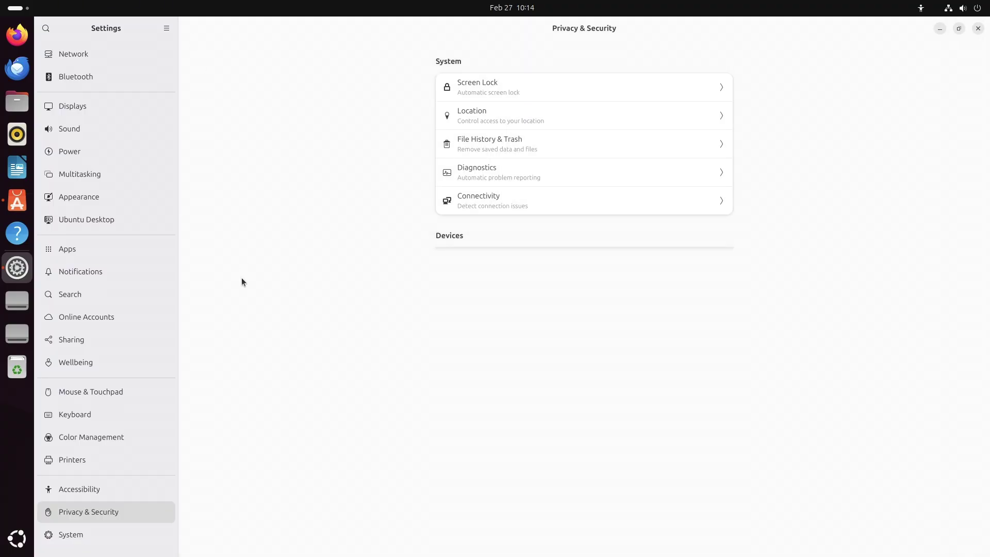
{"action": "left_click", "coordinate": [138, 532]}
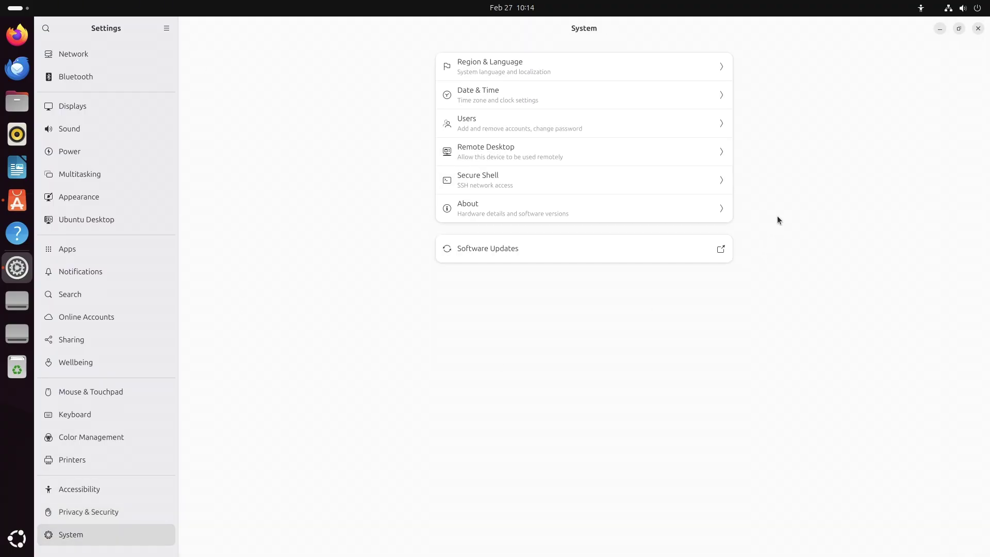
Step: Check Region & Language, Date & Time and Remote Desktop, dismissing the keyring password request
{"action": "left_click", "coordinate": [559, 66]}
{"action": "left_click", "coordinate": [190, 30]}
{"action": "left_click", "coordinate": [463, 98]}
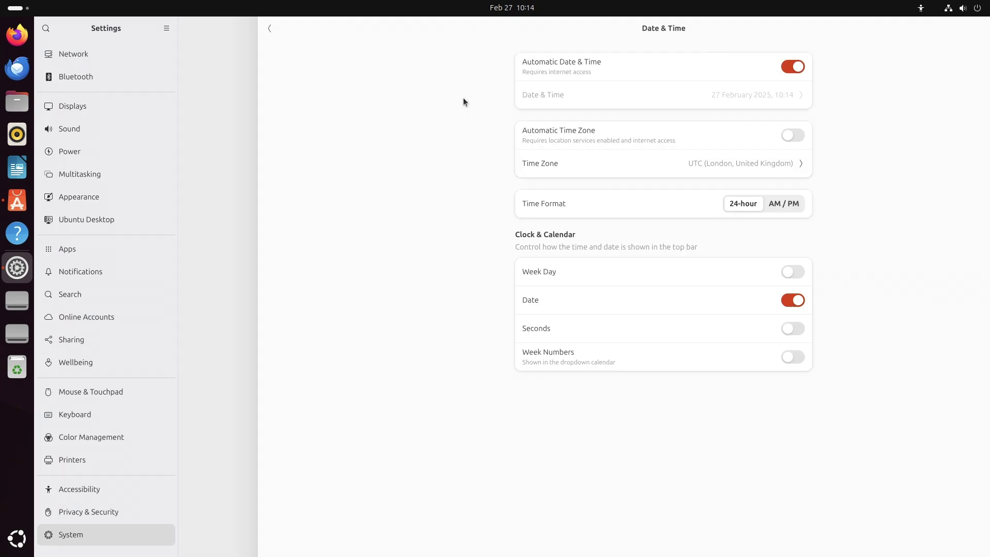
{"action": "left_click", "coordinate": [196, 31]}
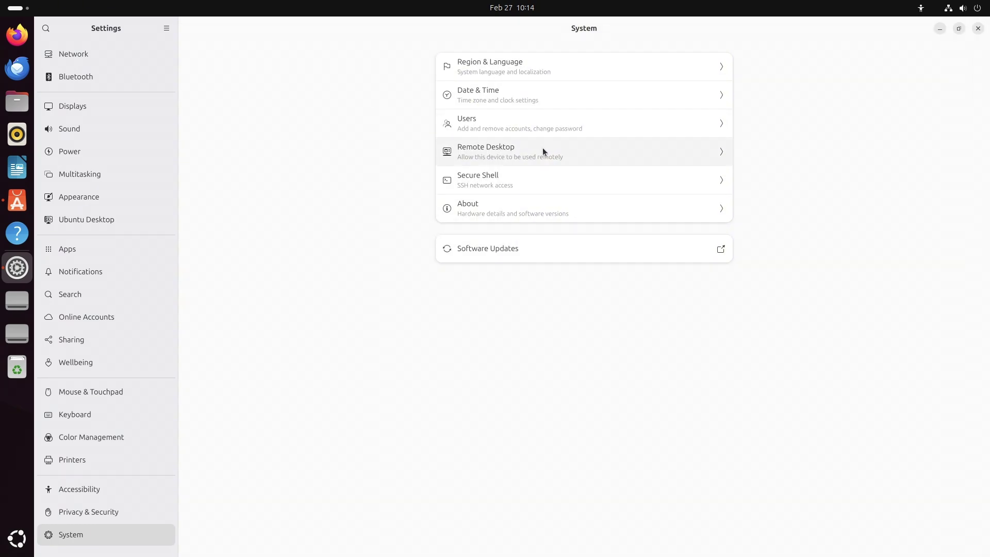
{"action": "left_click", "coordinate": [543, 147]}
{"action": "left_click", "coordinate": [435, 340]}
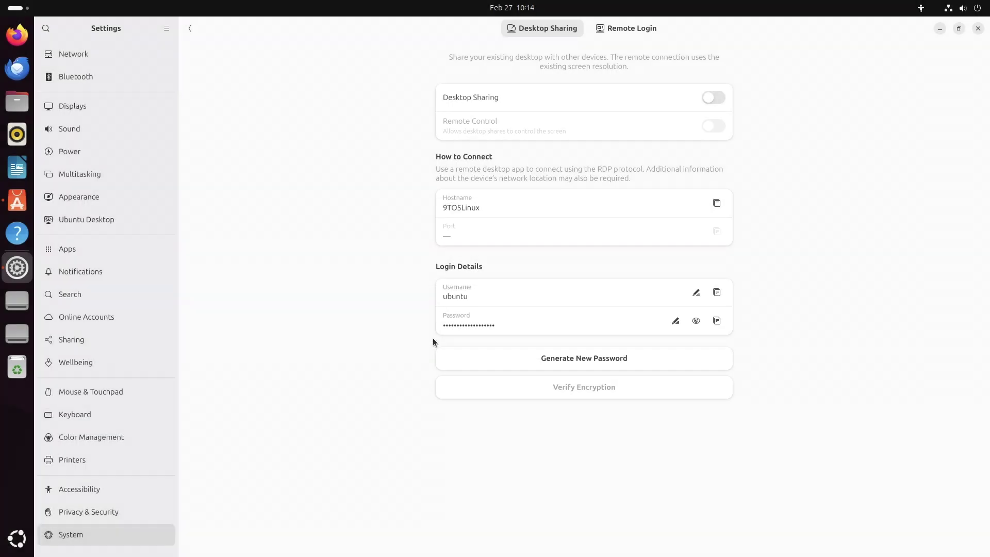
{"action": "left_click", "coordinate": [192, 29]}
Step: View the About device details, close Settings and show the top-bar accessibility menu
{"action": "left_click", "coordinate": [595, 217]}
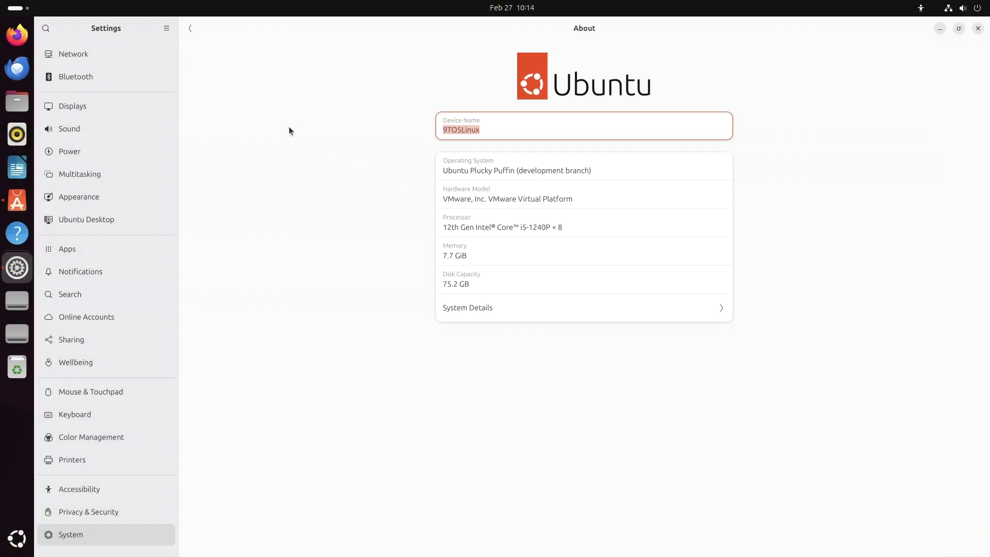
{"action": "left_click", "coordinate": [187, 32]}
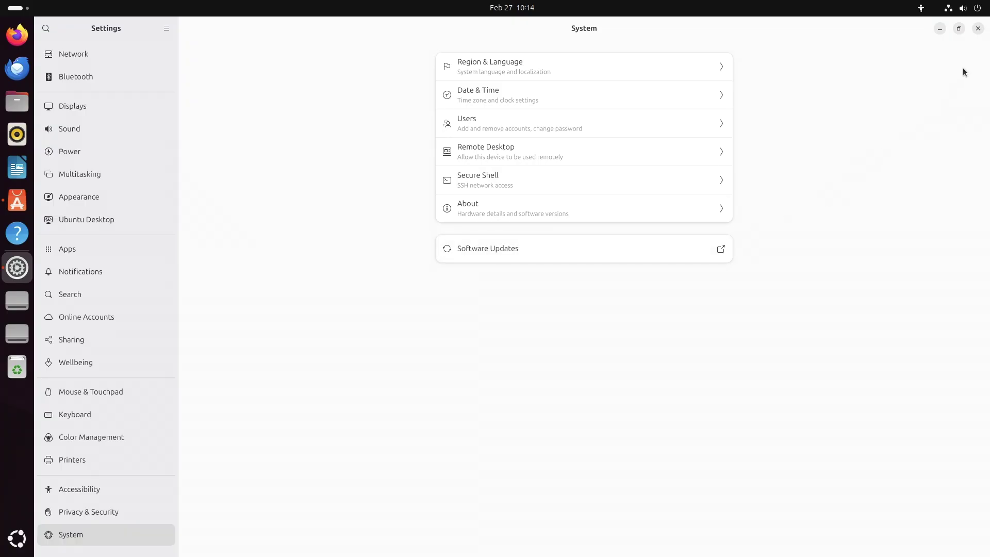
{"action": "left_click", "coordinate": [978, 29]}
{"action": "left_click", "coordinate": [921, 9]}
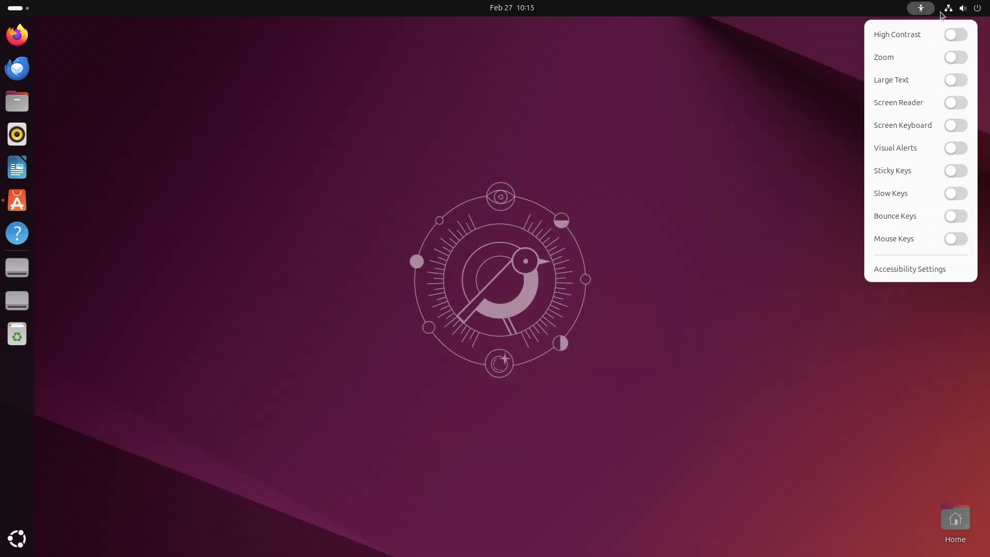
Step: View the Wired connection options in the quick settings panel
{"action": "left_click", "coordinate": [942, 12]}
{"action": "left_click", "coordinate": [964, 11]}
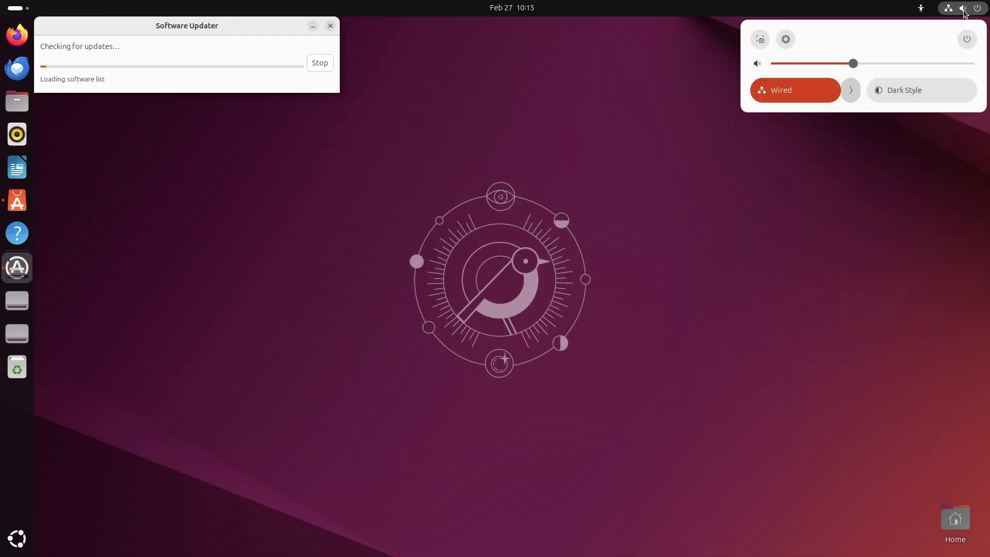
{"action": "left_click", "coordinate": [851, 91]}
{"action": "left_click", "coordinate": [937, 499]}
Step: View the Home desktop icon's Properties, then open Home in Files
{"action": "right_click", "coordinate": [956, 518]}
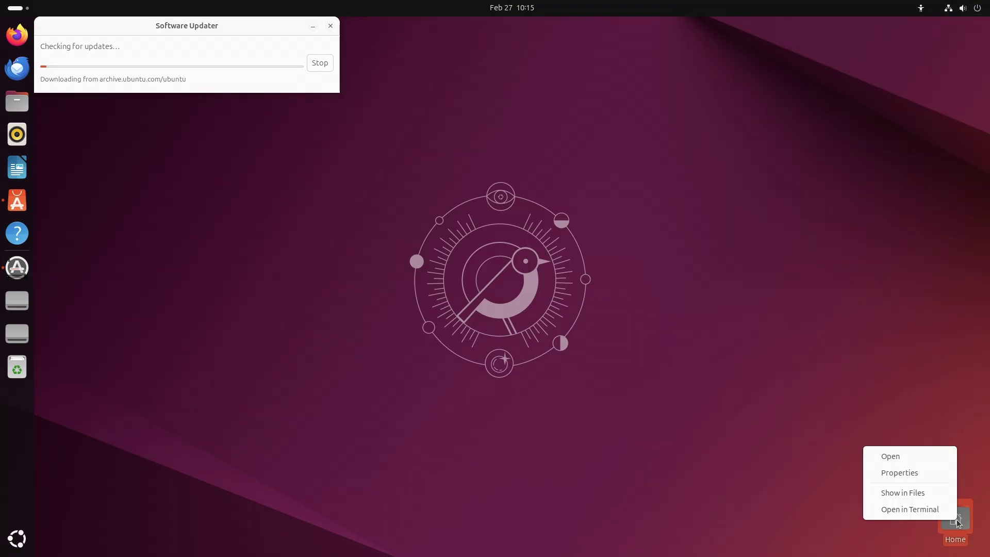
{"action": "left_click", "coordinate": [924, 467]}
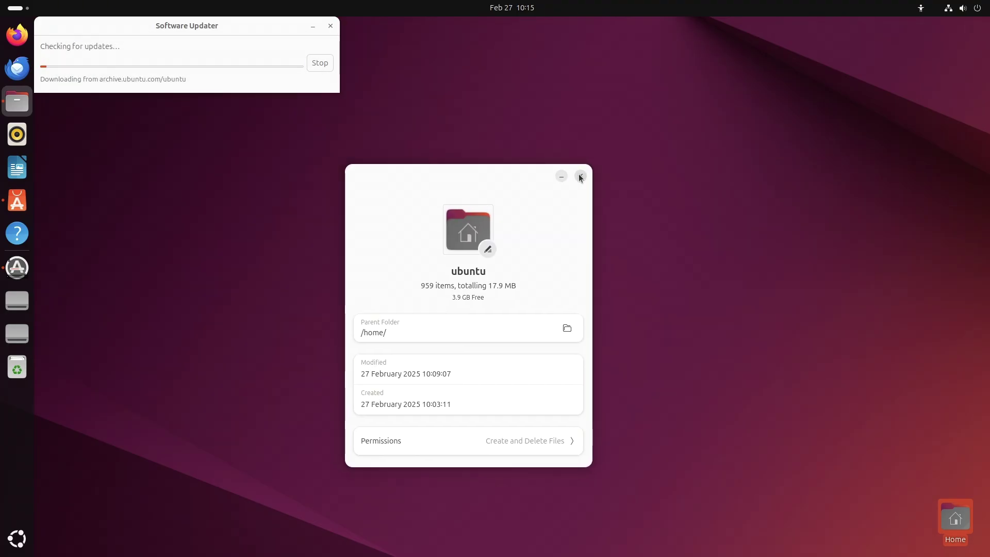
{"action": "left_click", "coordinate": [580, 176]}
{"action": "double_click", "coordinate": [950, 525]}
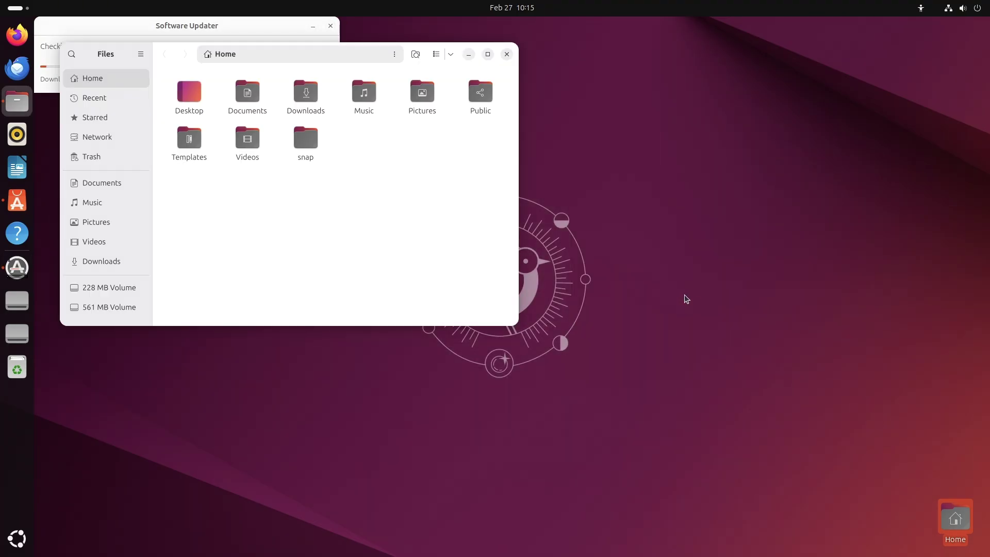
Step: Maximize Files and show hidden files such as .bashrc and .config in Home
{"action": "left_click", "coordinate": [486, 55]}
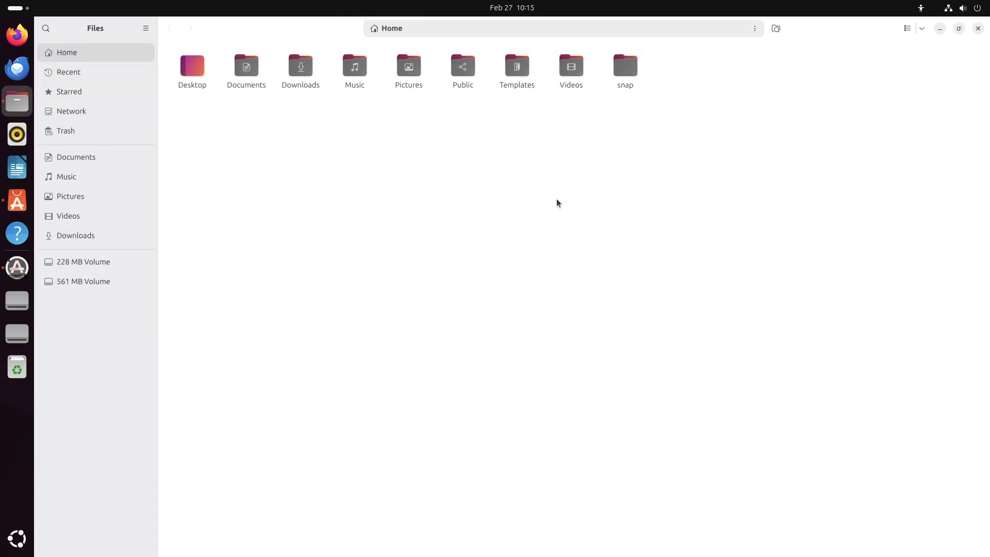
{"action": "left_click", "coordinate": [921, 29]}
{"action": "left_click", "coordinate": [883, 198]}
{"action": "left_click", "coordinate": [921, 29]}
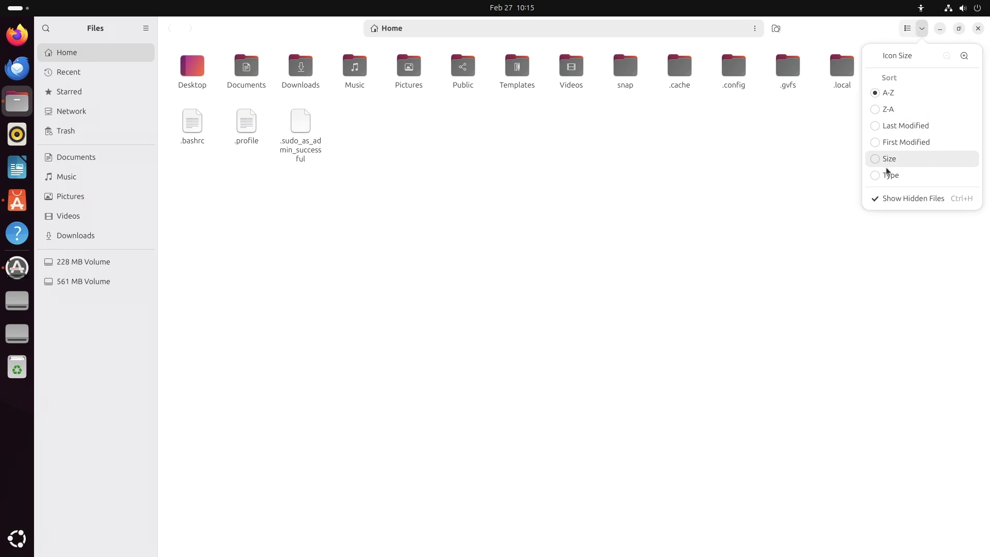
{"action": "left_click", "coordinate": [706, 138]}
Step: View the About Files information and the window management menu
{"action": "left_click", "coordinate": [144, 30]}
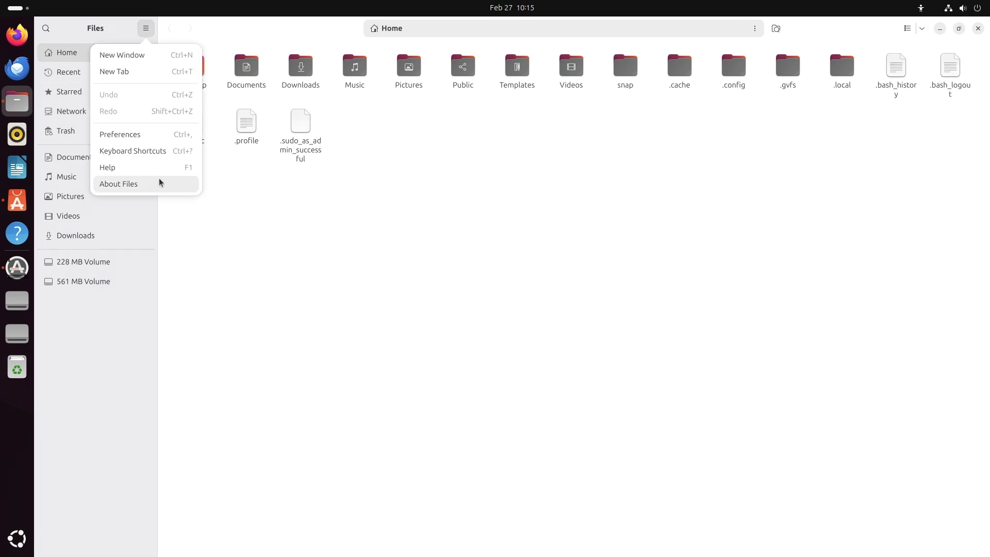
{"action": "left_click", "coordinate": [159, 182]}
{"action": "left_click", "coordinate": [593, 120]}
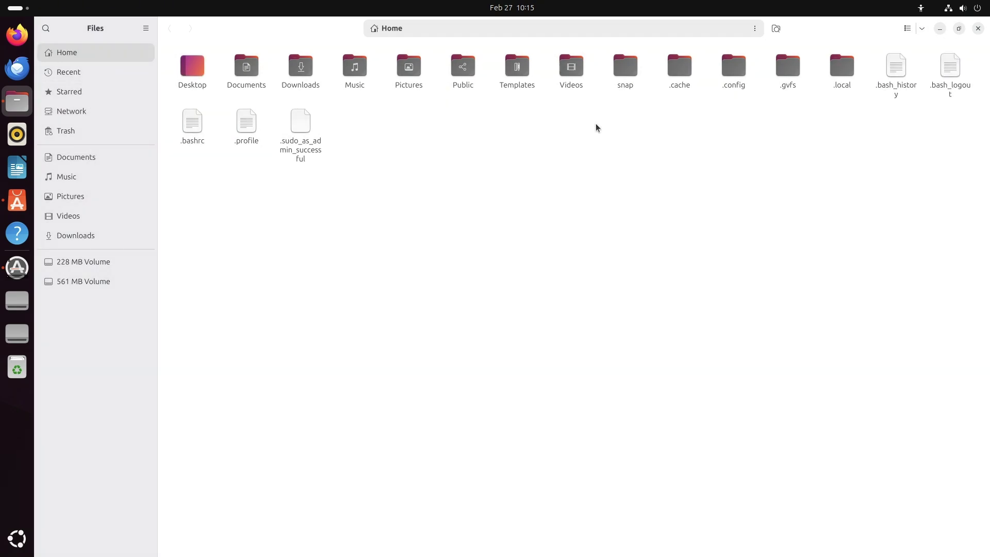
{"action": "right_click", "coordinate": [153, 30]}
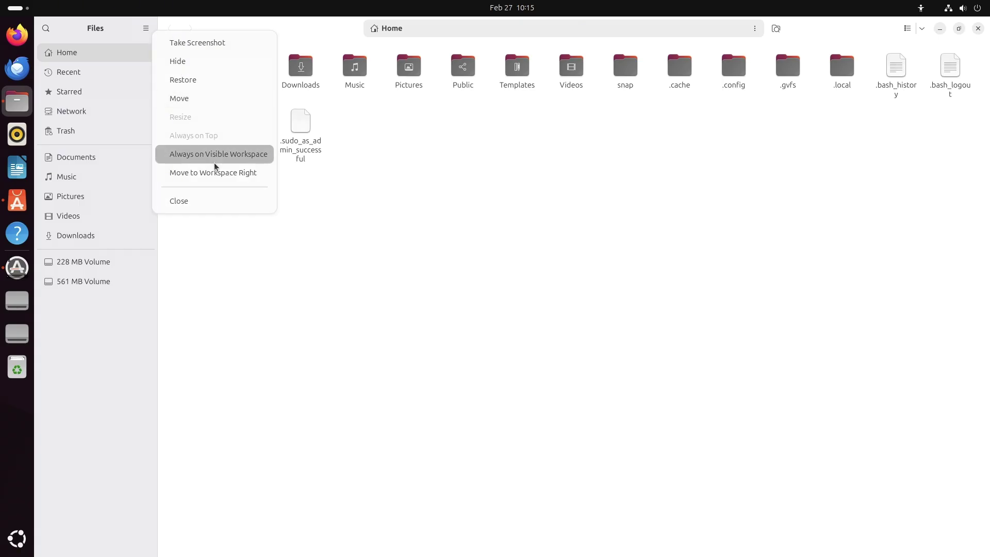
{"action": "left_click", "coordinate": [219, 265]}
Step: Look over the Files preferences, then close the Files window
{"action": "left_click", "coordinate": [145, 28]}
{"action": "left_click", "coordinate": [153, 135]}
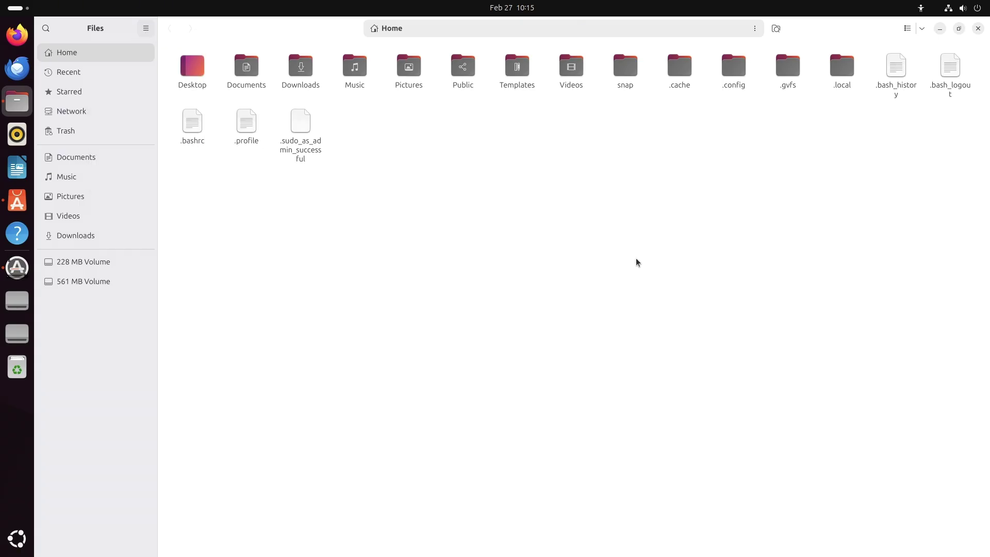
{"action": "mouse_move", "coordinate": [672, 255]}
{"action": "left_mouse_down"}
{"action": "mouse_move", "coordinate": [671, 397]}
{"action": "mouse_move", "coordinate": [675, 241]}
{"action": "left_mouse_up"}
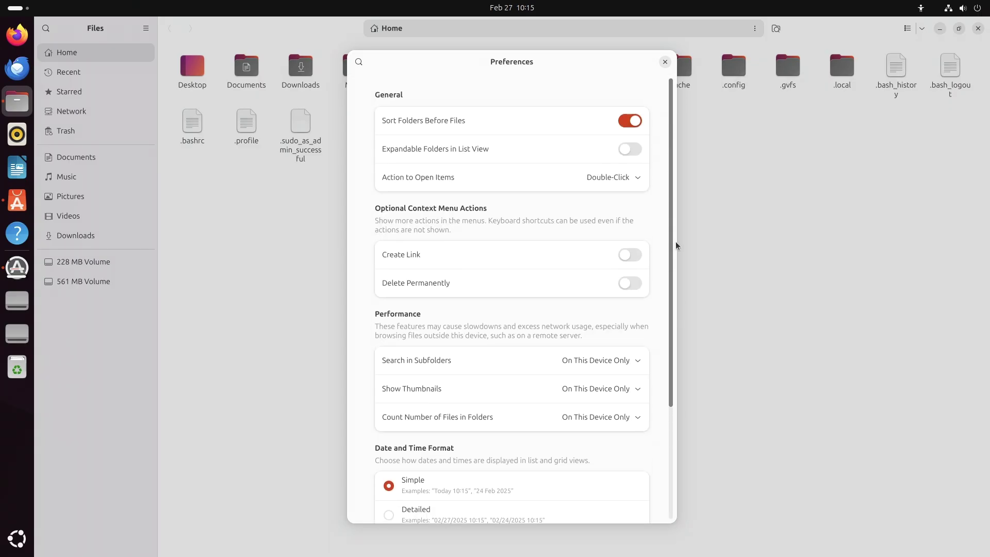
{"action": "left_click", "coordinate": [664, 63]}
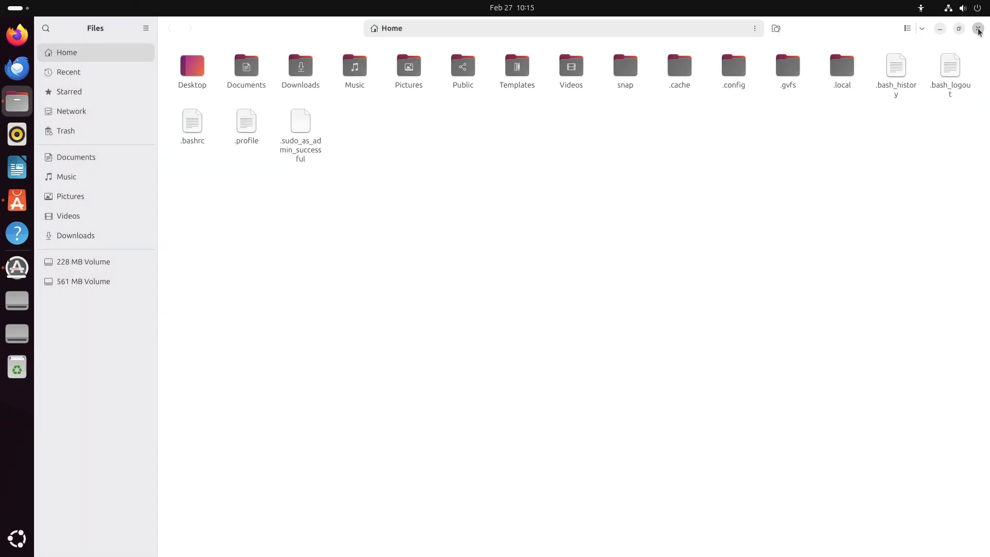
{"action": "left_click", "coordinate": [977, 29]}
Step: Maximize App Center, open the Manage page and start Software Updater
{"action": "left_click", "coordinate": [17, 200]}
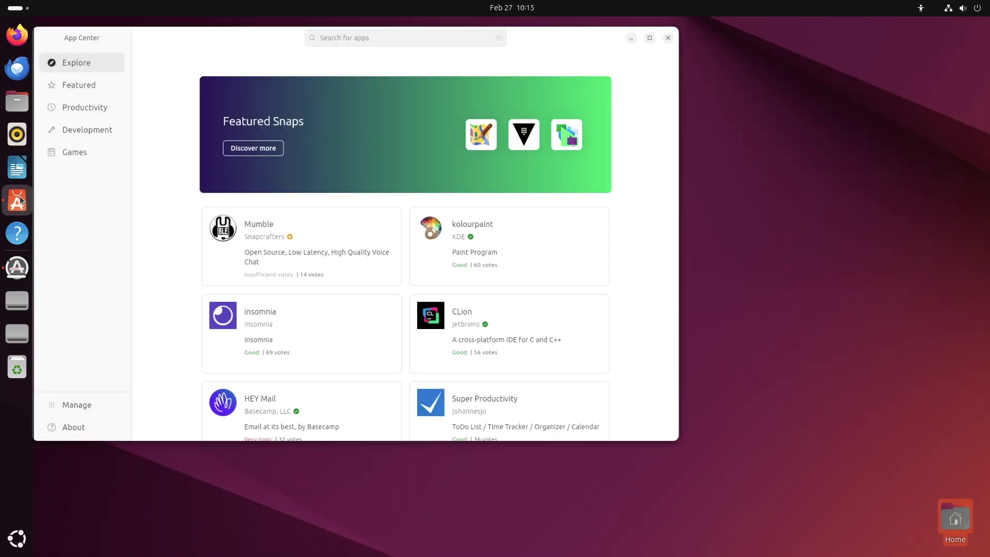
{"action": "left_click", "coordinate": [685, 28]}
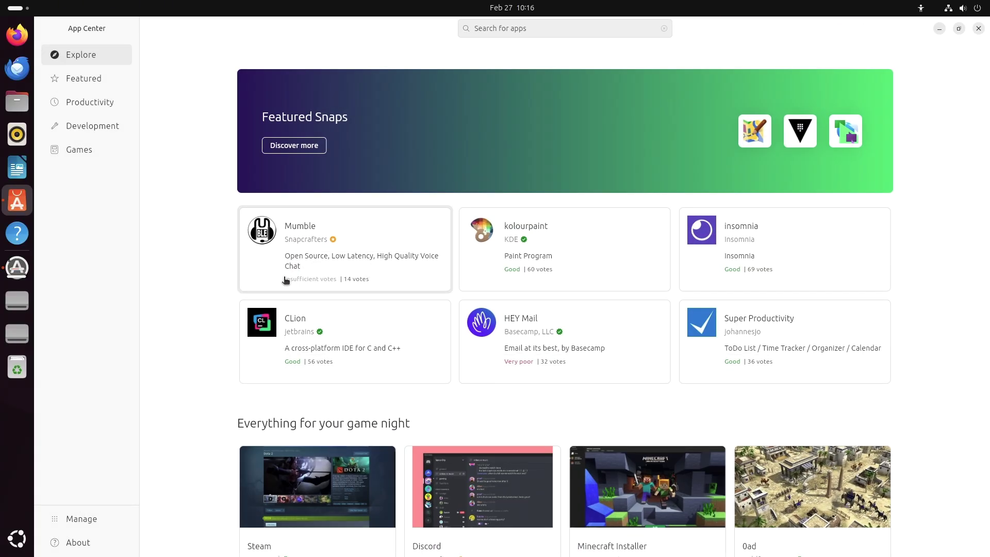
{"action": "left_click", "coordinate": [82, 518]}
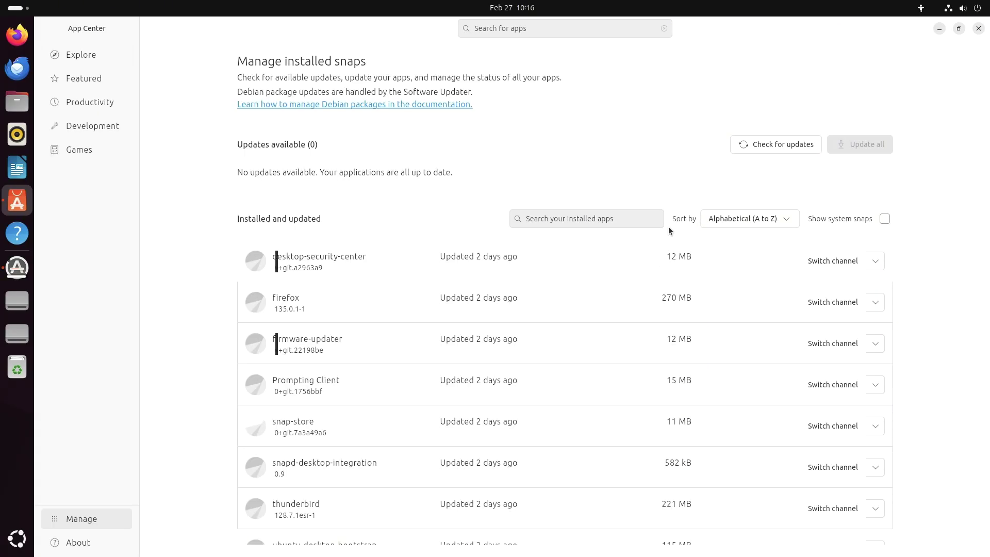
{"action": "left_click", "coordinate": [26, 263]}
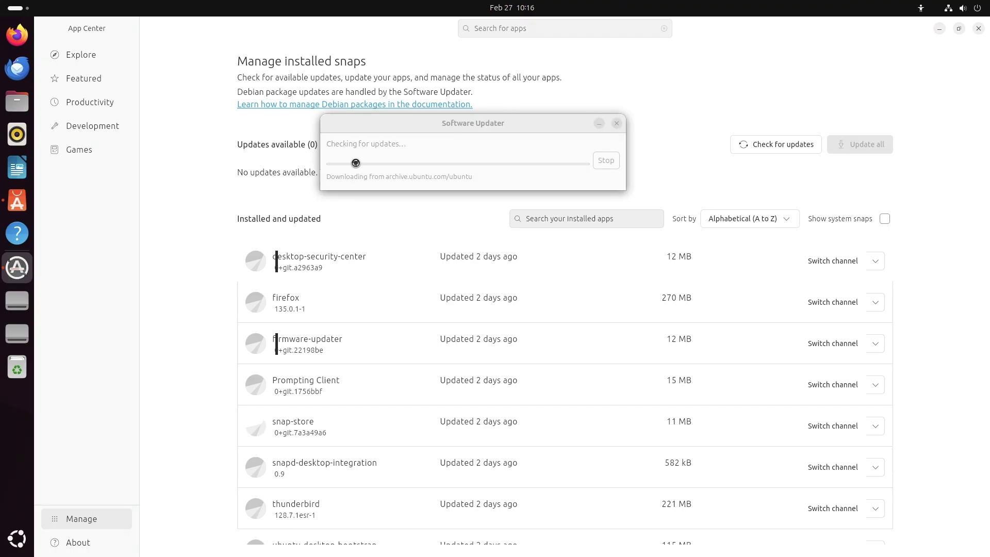
Step: View App Center's About (version 1.0.0), return to Manage, then browse Explore
{"action": "left_click", "coordinate": [110, 542]}
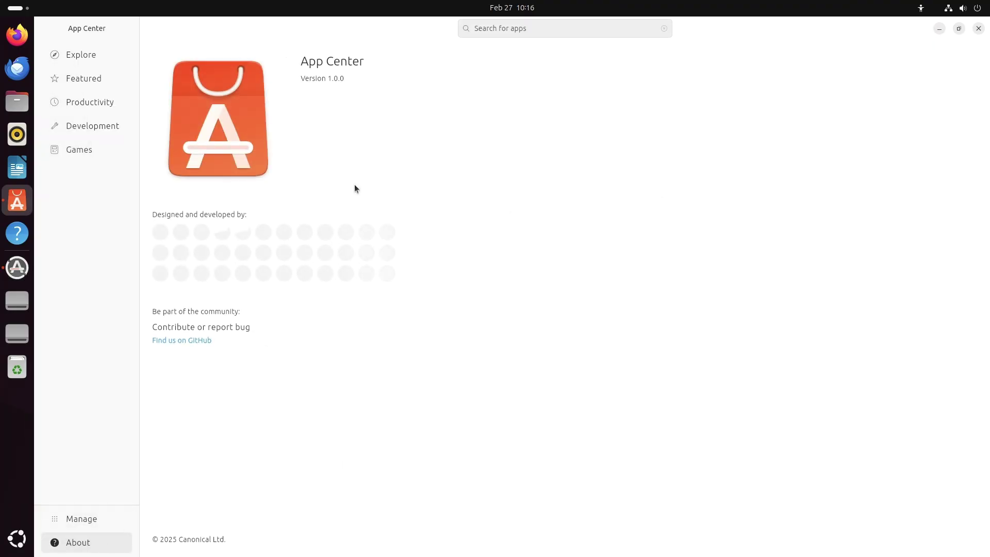
{"action": "left_click", "coordinate": [111, 521]}
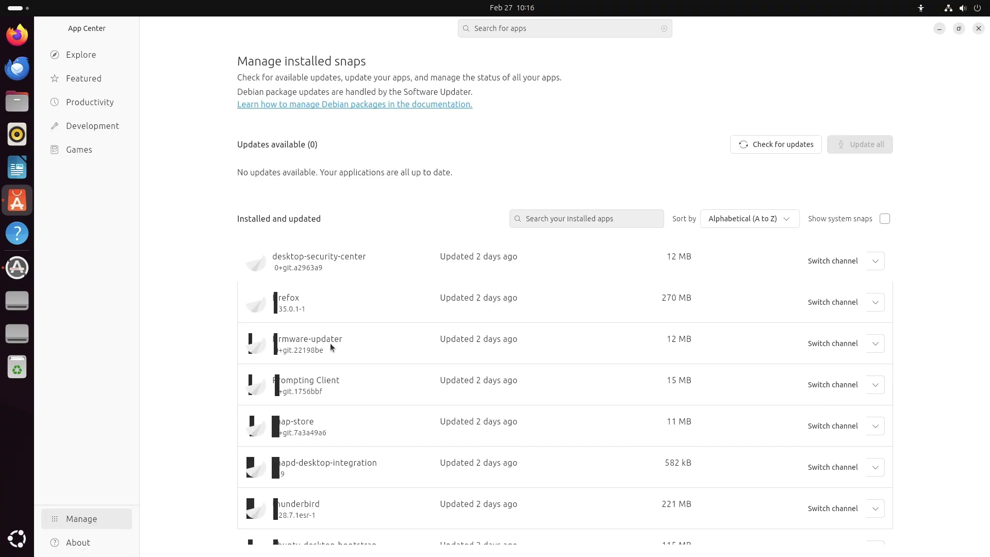
{"action": "scroll", "coordinate": [980, 257], "scroll_direction": "down", "scroll_amount": 1}
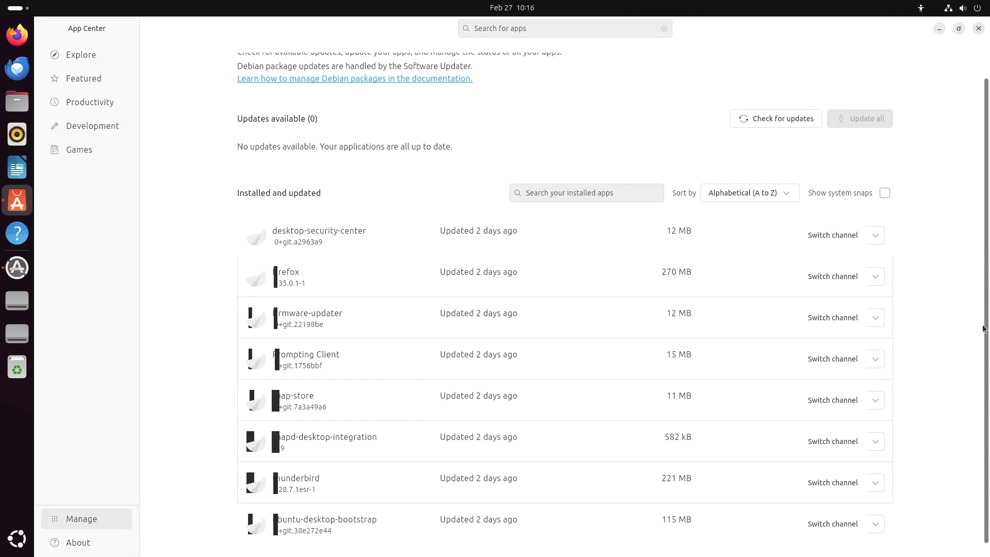
{"action": "left_click", "coordinate": [96, 58]}
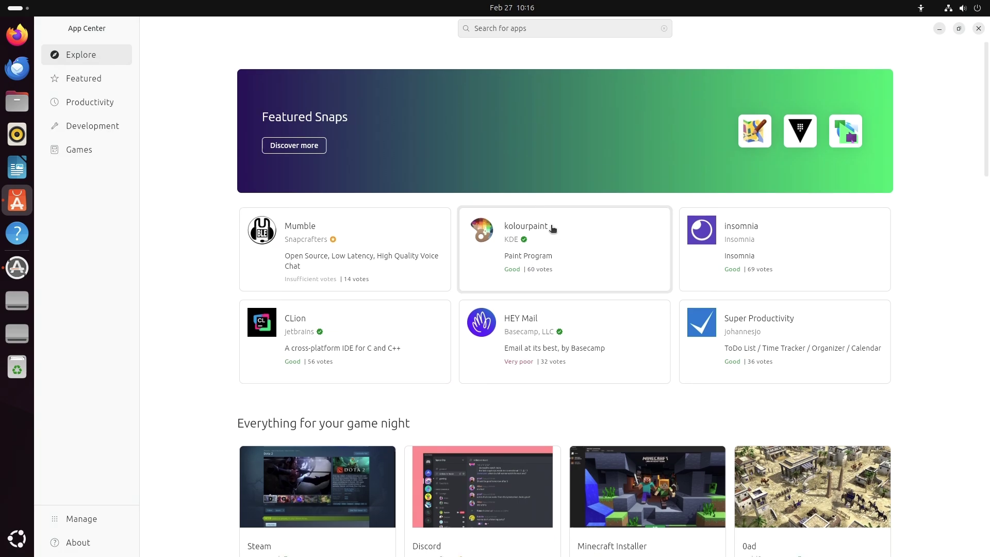
{"action": "left_click_drag", "start_coordinate": [985, 143], "coordinate": [968, 472]}
{"action": "scroll", "coordinate": [968, 473], "scroll_direction": "down", "scroll_amount": 5}
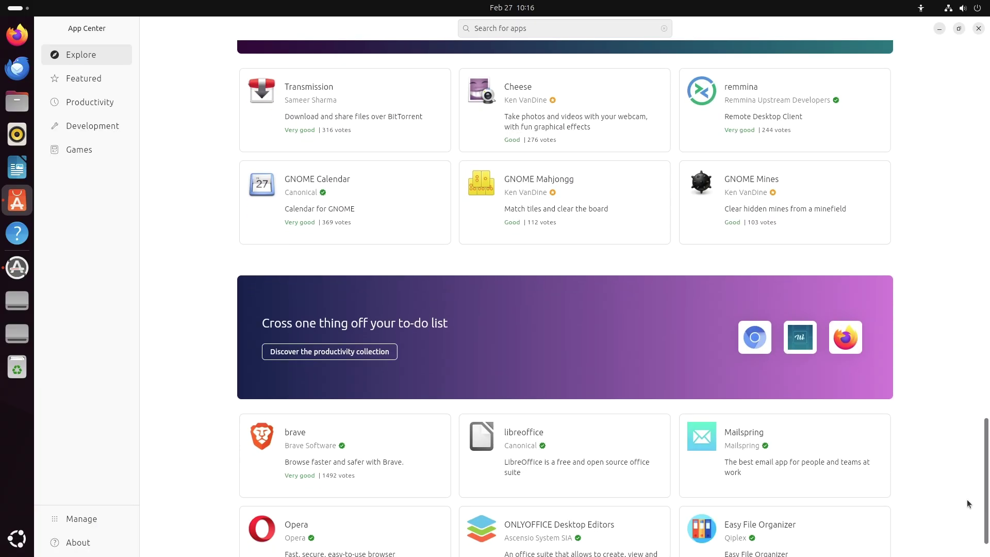
Step: Close App Center, review the 53 system component updates (17.2 MB), then close Software Updater
{"action": "left_click", "coordinate": [976, 30]}
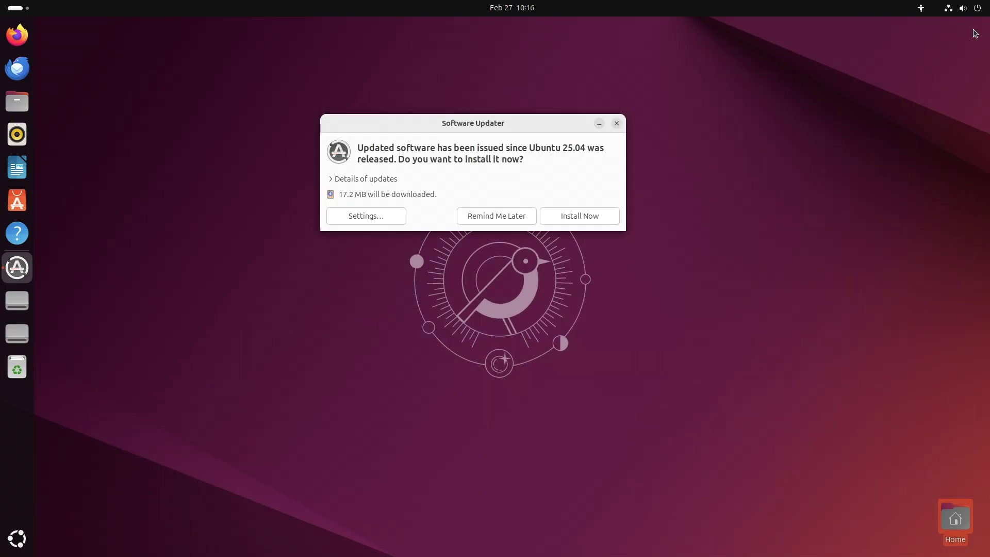
{"action": "left_click", "coordinate": [391, 178]}
{"action": "left_click", "coordinate": [599, 123]}
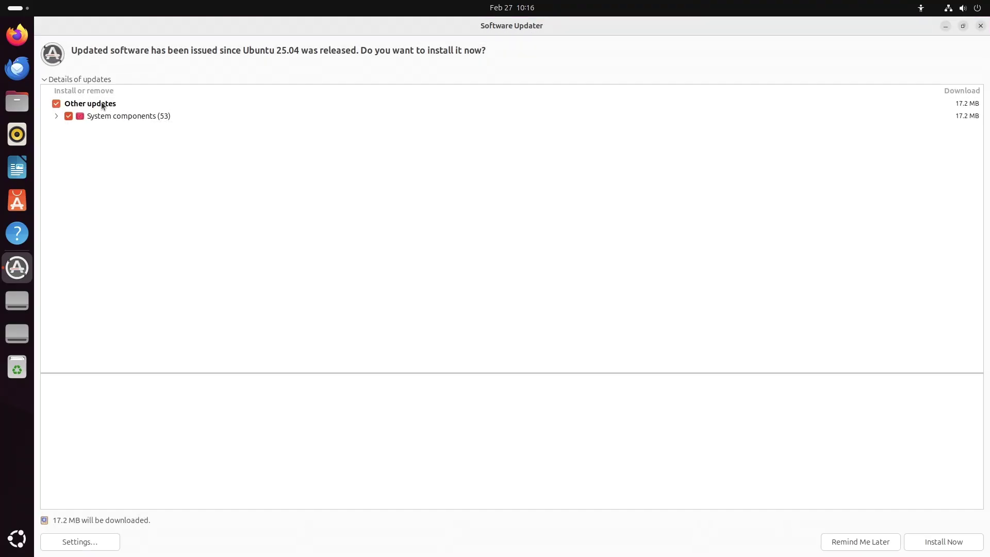
{"action": "left_click", "coordinate": [56, 116]}
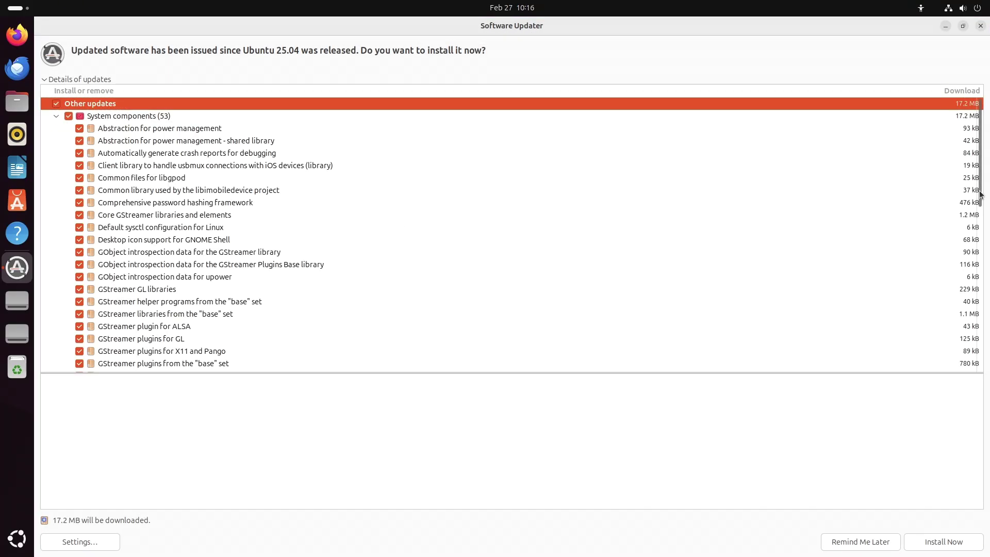
{"action": "left_click_drag", "start_coordinate": [980, 193], "coordinate": [974, 376]}
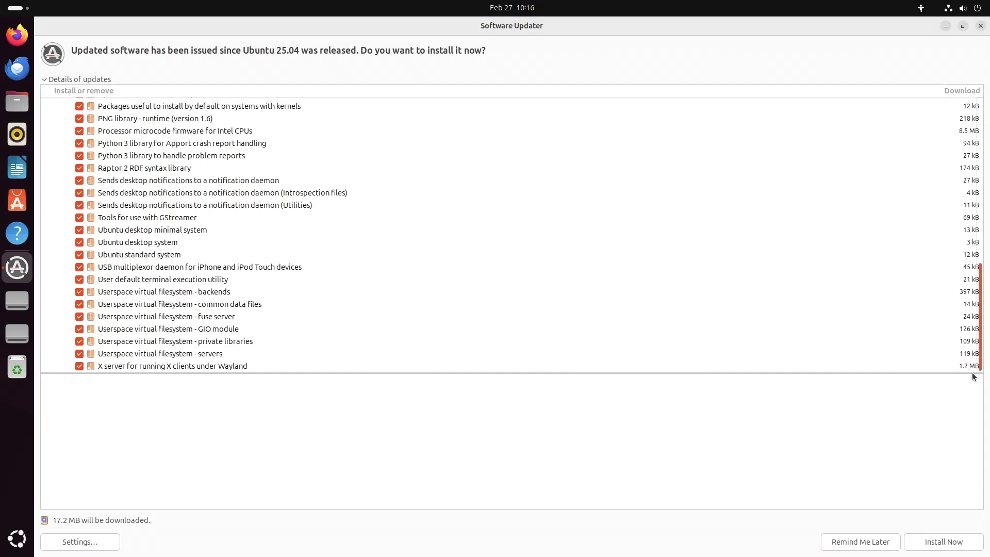
{"action": "left_click", "coordinate": [980, 26]}
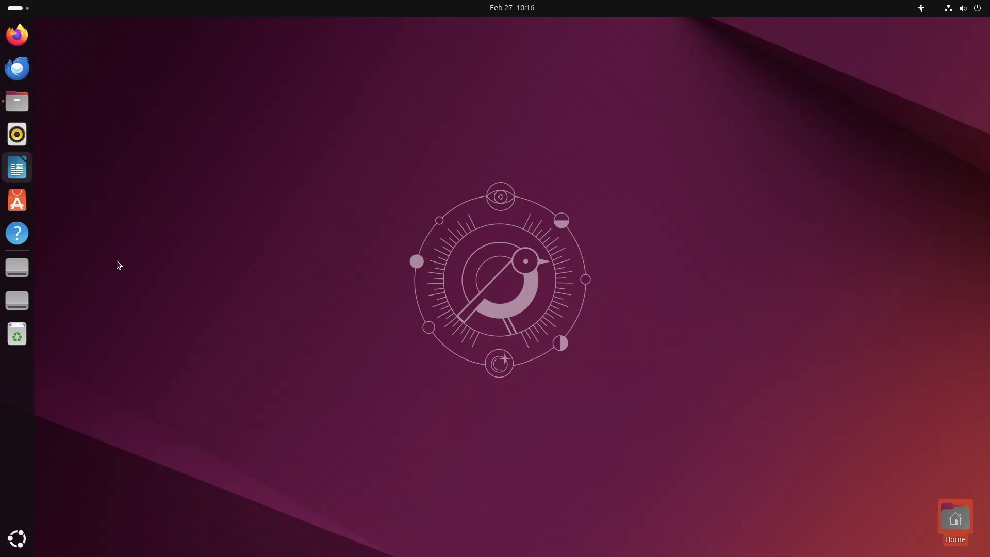
Step: Toggle the apps overview, view the About Files dialog, then close the Files window
{"action": "key", "text": "super+a"}
{"action": "key", "text": "Escape"}
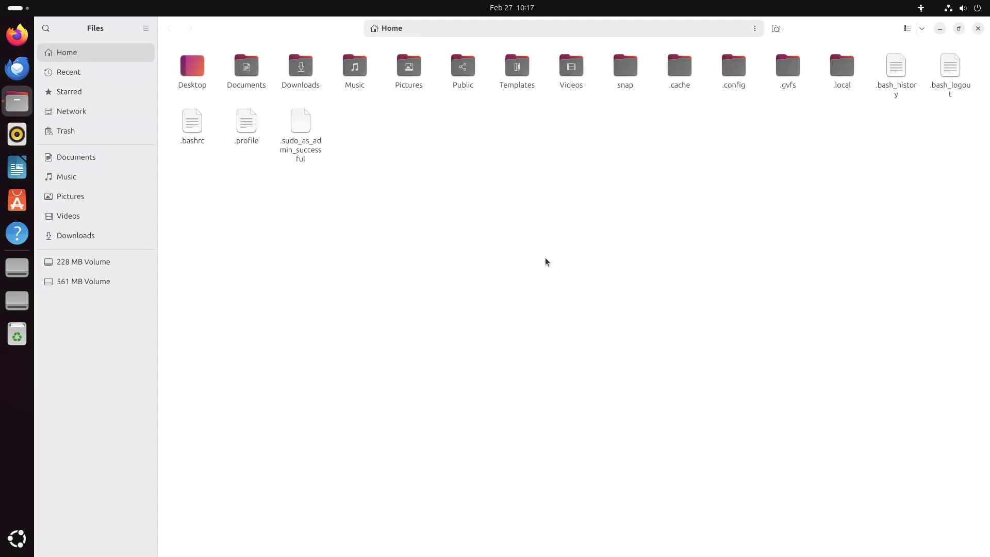
{"action": "left_click", "coordinate": [145, 30]}
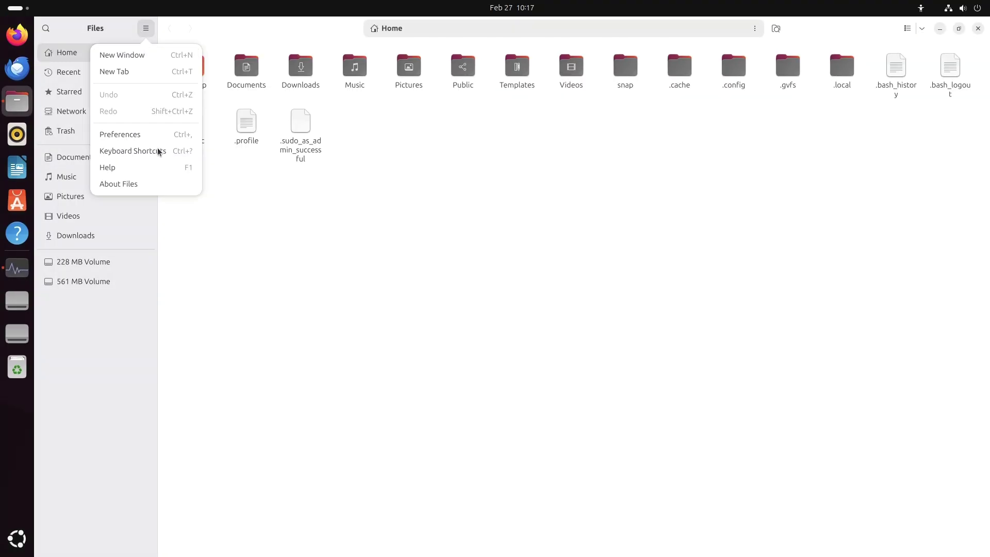
{"action": "left_click", "coordinate": [170, 184]}
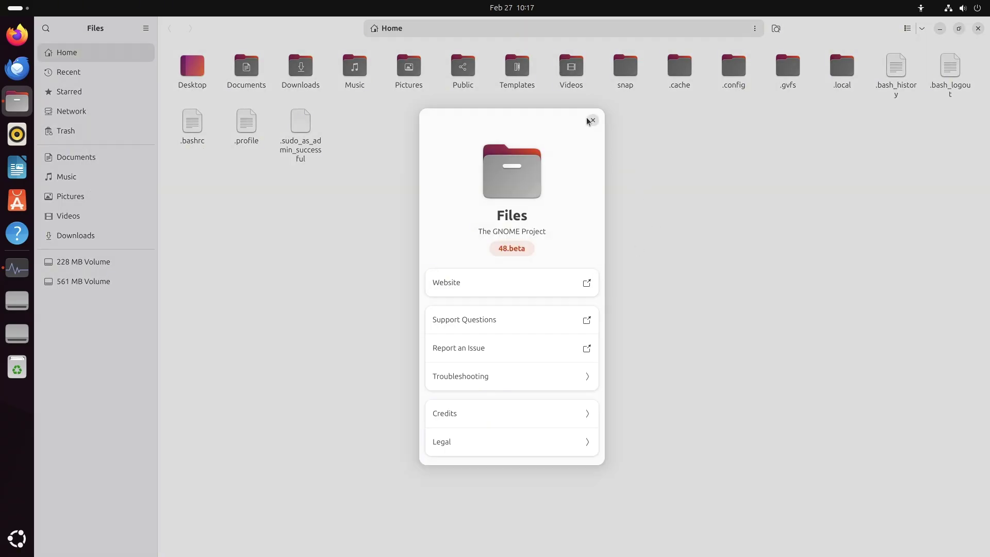
{"action": "left_click", "coordinate": [591, 121]}
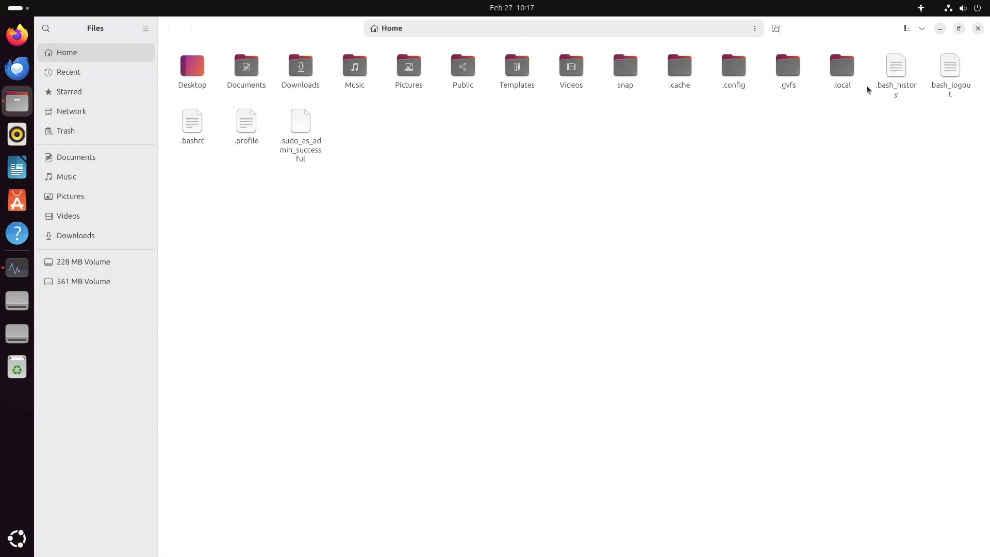
{"action": "left_click", "coordinate": [977, 29]}
Step: Maximize System Monitor and show the About Thunderbird information
{"action": "key", "text": "super+Up"}
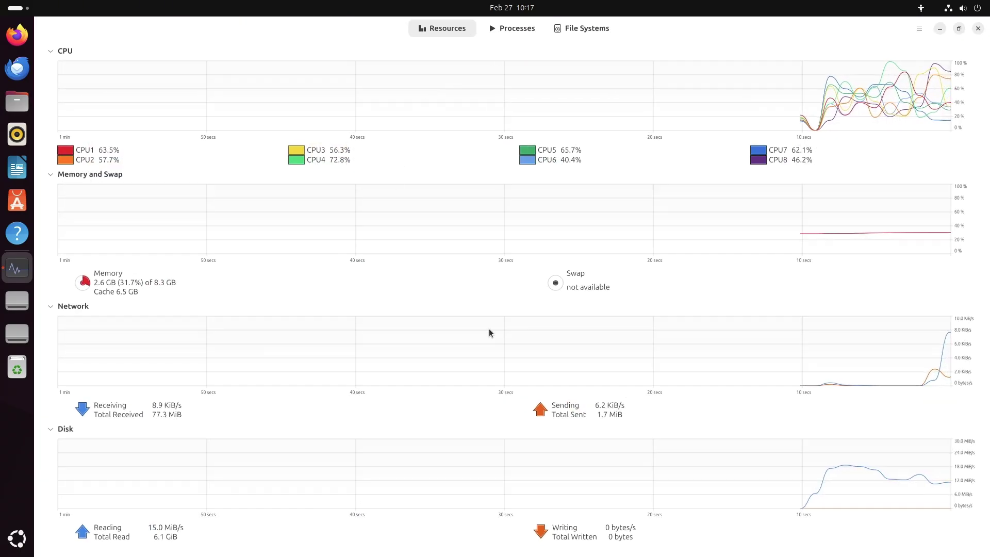
{"action": "left_click", "coordinate": [919, 28]}
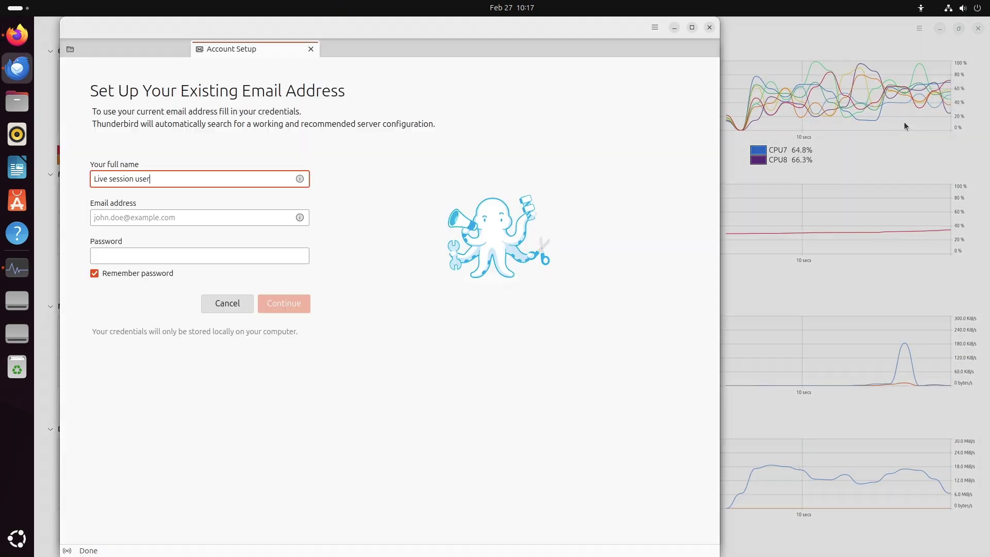
{"action": "left_click", "coordinate": [654, 28]}
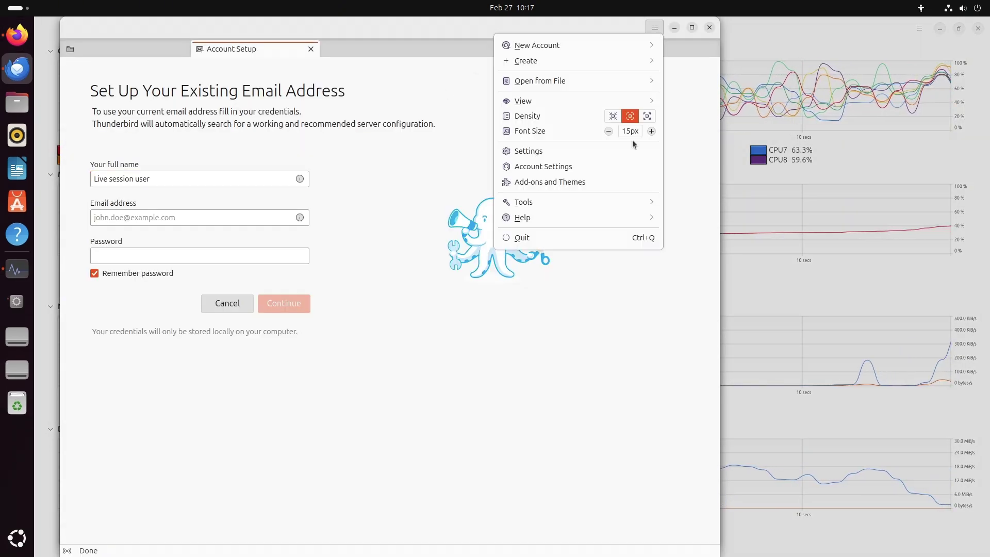
{"action": "left_click", "coordinate": [567, 221]}
{"action": "left_click", "coordinate": [584, 186]}
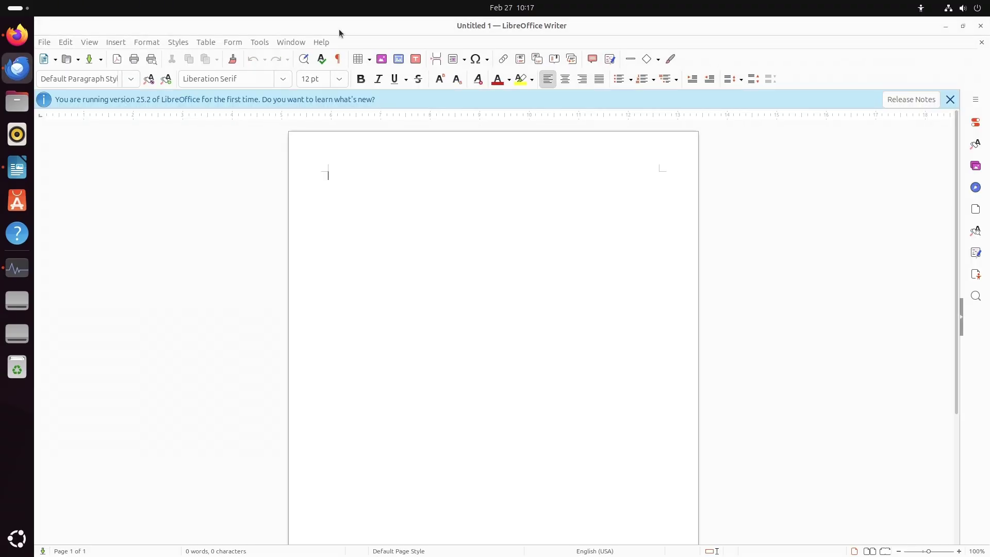
Step: View About LibreOffice (Writer 25.2), then quit Writer via File > Exit
{"action": "left_click", "coordinate": [320, 43]}
{"action": "left_click", "coordinate": [340, 203]}
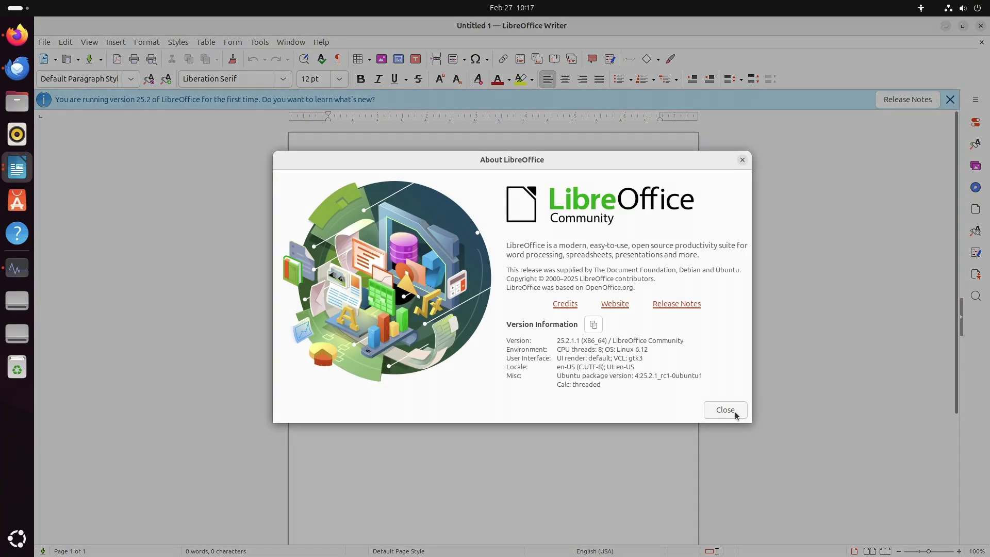
{"action": "left_click", "coordinate": [735, 415]}
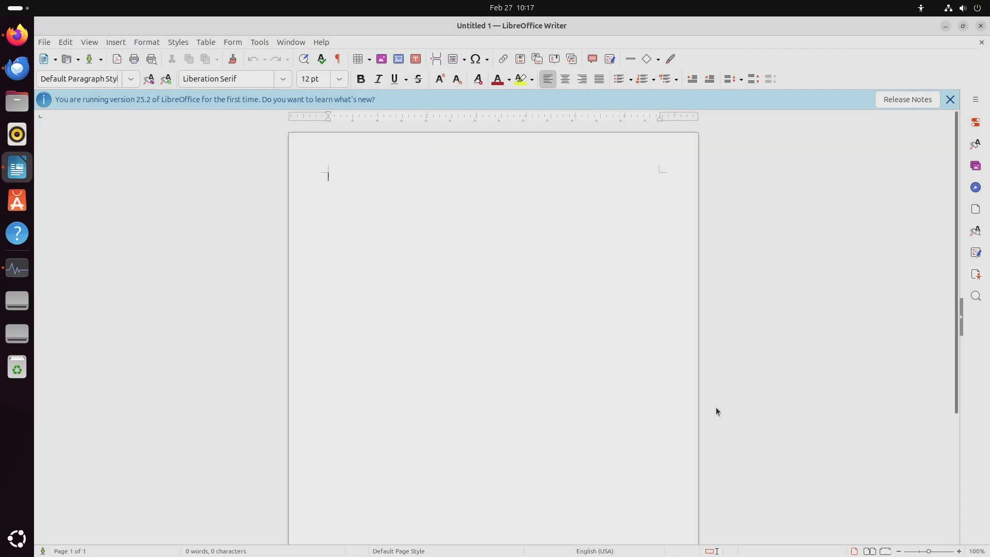
{"action": "left_click", "coordinate": [45, 42]}
{"action": "left_click", "coordinate": [101, 367]}
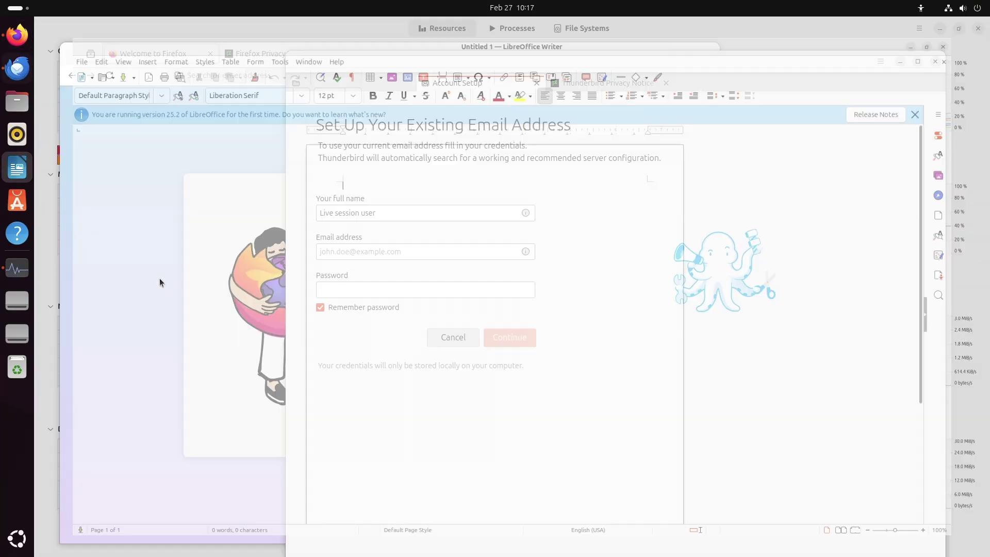
Step: View About Firefox (135.0.1), then close the Firefox window
{"action": "left_click", "coordinate": [212, 97]}
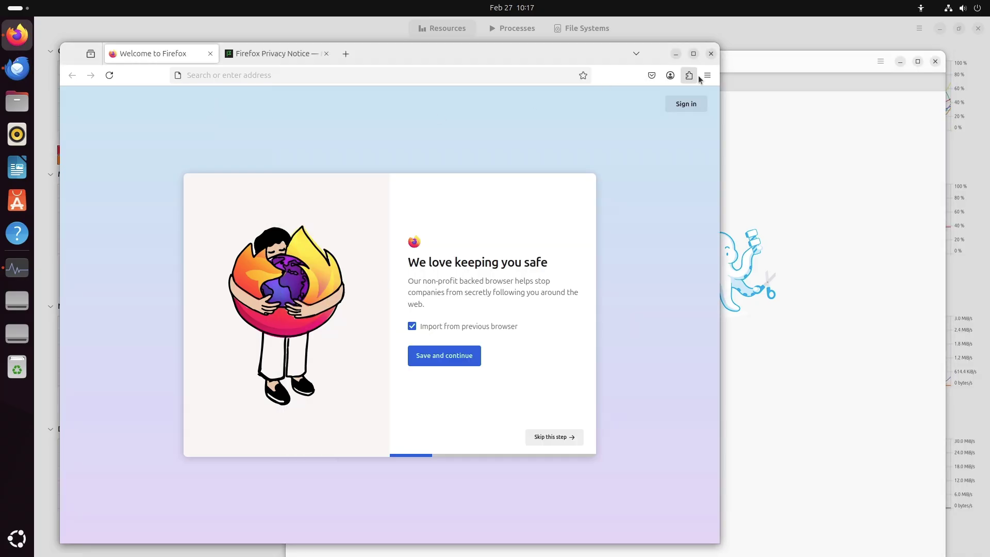
{"action": "left_click", "coordinate": [707, 75]}
{"action": "left_click", "coordinate": [619, 410]}
{"action": "left_click", "coordinate": [590, 226]}
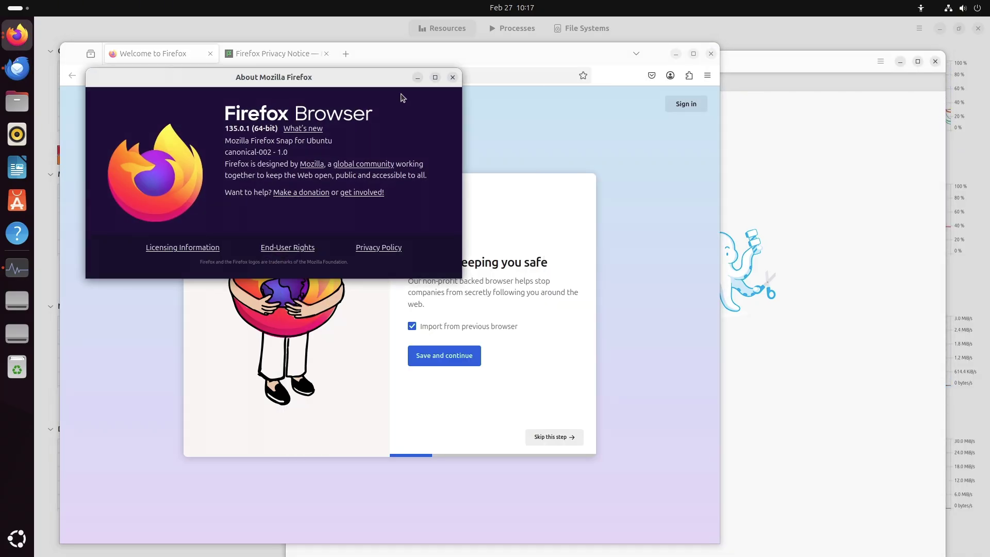
{"action": "left_click", "coordinate": [452, 77]}
{"action": "left_click", "coordinate": [711, 54]}
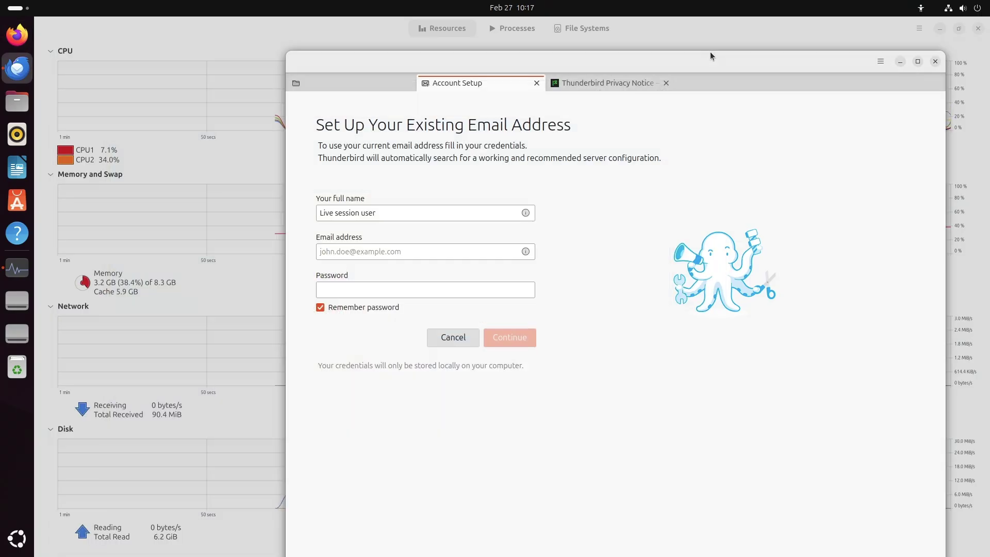
Step: View About Thunderbird again, then quit Thunderbird with Ctrl+Q
{"action": "left_click", "coordinate": [880, 61]}
{"action": "left_click", "coordinate": [825, 251]}
{"action": "left_click", "coordinate": [825, 222]}
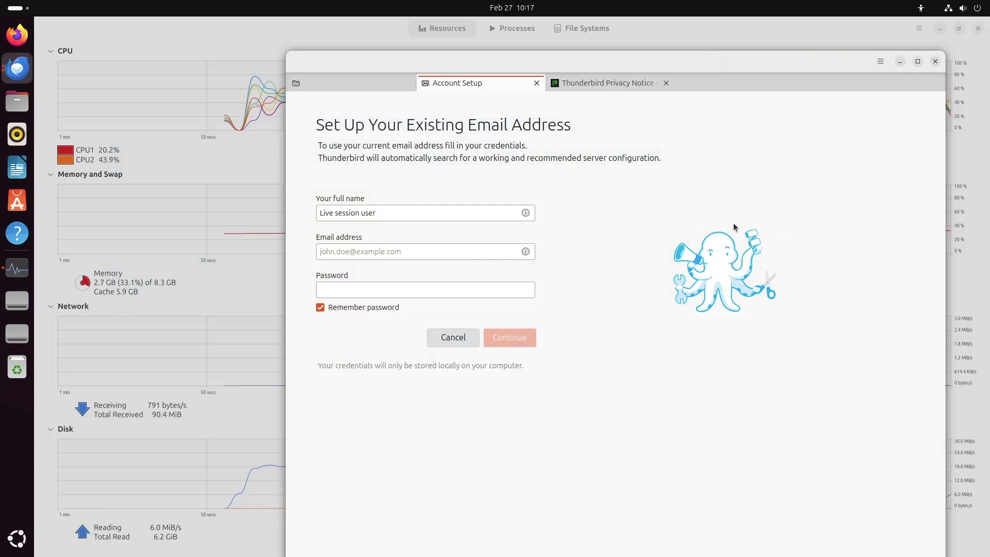
{"action": "left_click", "coordinate": [395, 52]}
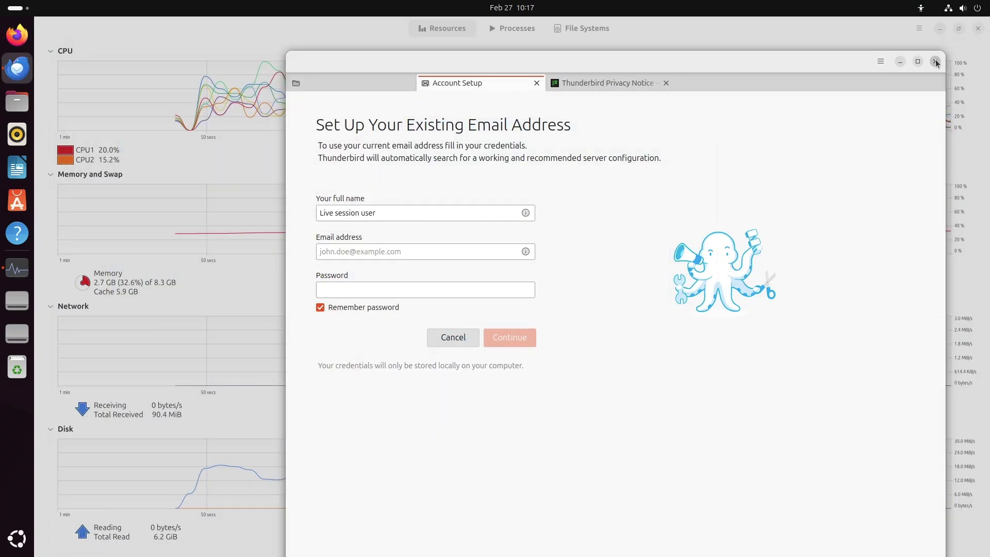
{"action": "key", "text": "ctrl+q"}
Step: Close System Monitor's About, browse Processes, File Systems and Resources, then close the monitor
{"action": "left_click", "coordinate": [593, 134]}
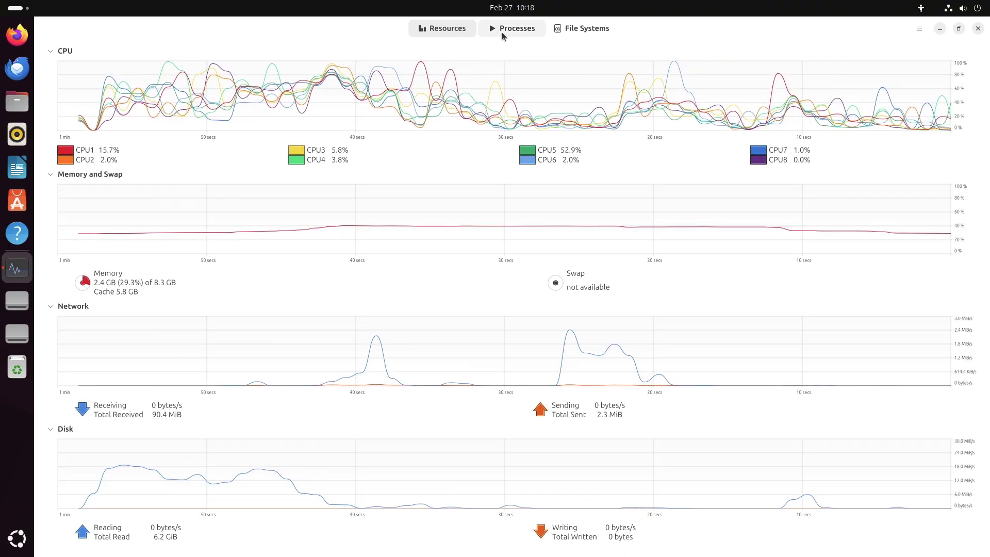
{"action": "left_click", "coordinate": [502, 30]}
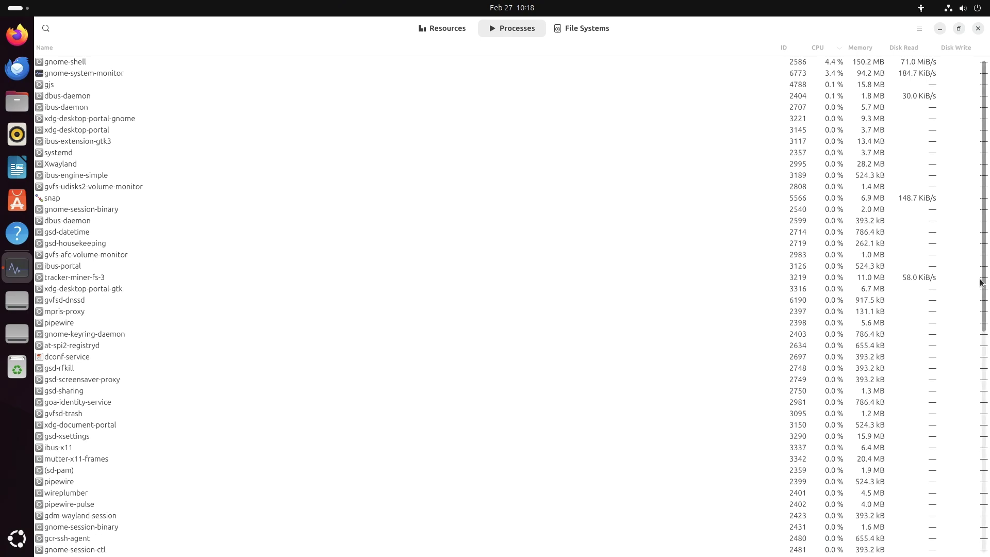
{"action": "left_click_drag", "start_coordinate": [982, 281], "coordinate": [755, 172]}
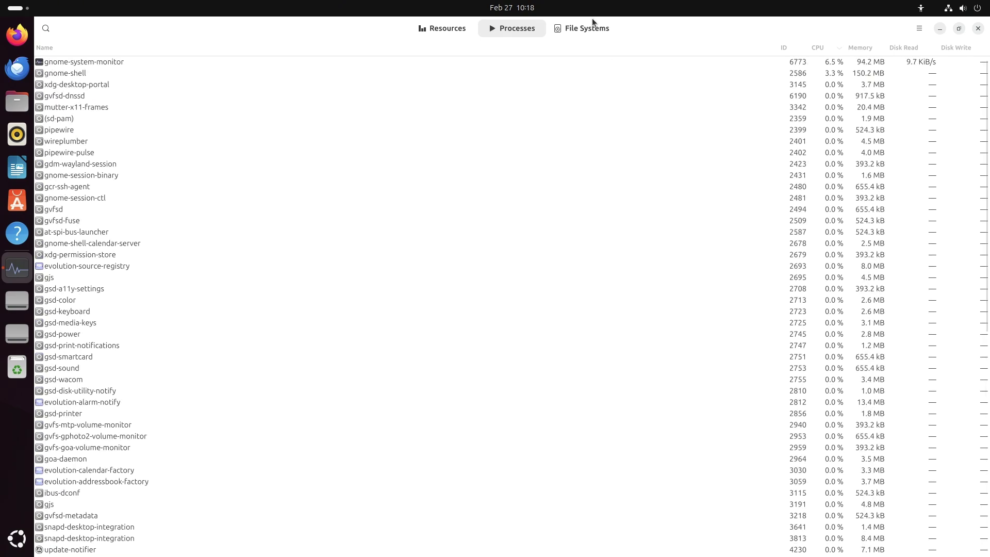
{"action": "left_click", "coordinate": [591, 32]}
{"action": "left_click", "coordinate": [471, 30]}
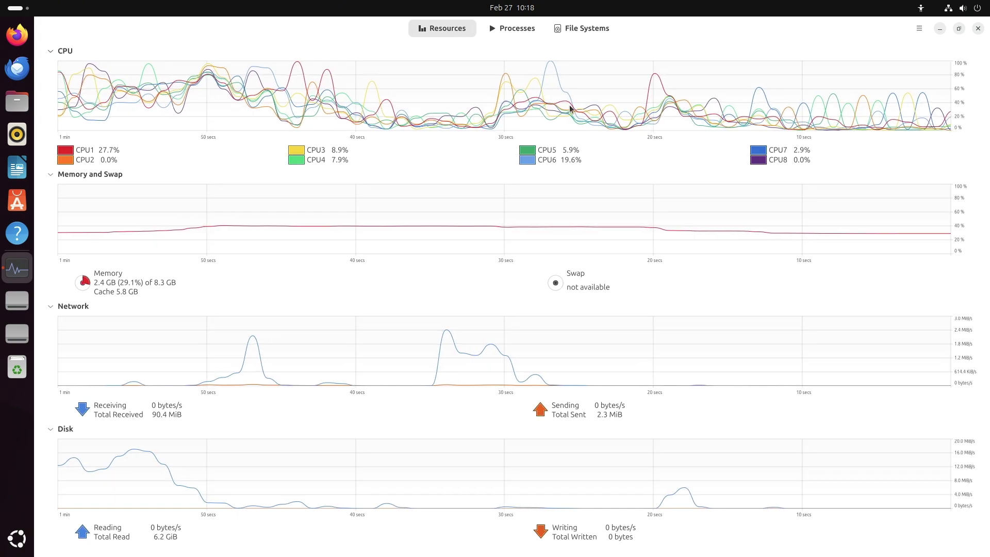
{"action": "left_click", "coordinate": [978, 29]}
{"action": "right_click", "coordinate": [413, 172]}
Step: Launch Startup Applications from the second page of Show Apps
{"action": "left_click", "coordinate": [328, 306]}
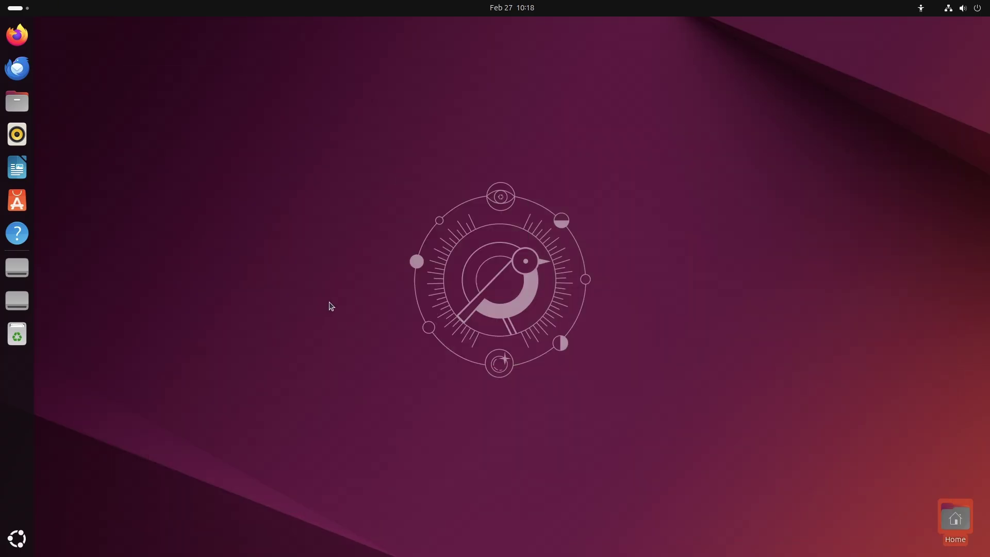
{"action": "left_click", "coordinate": [17, 538]}
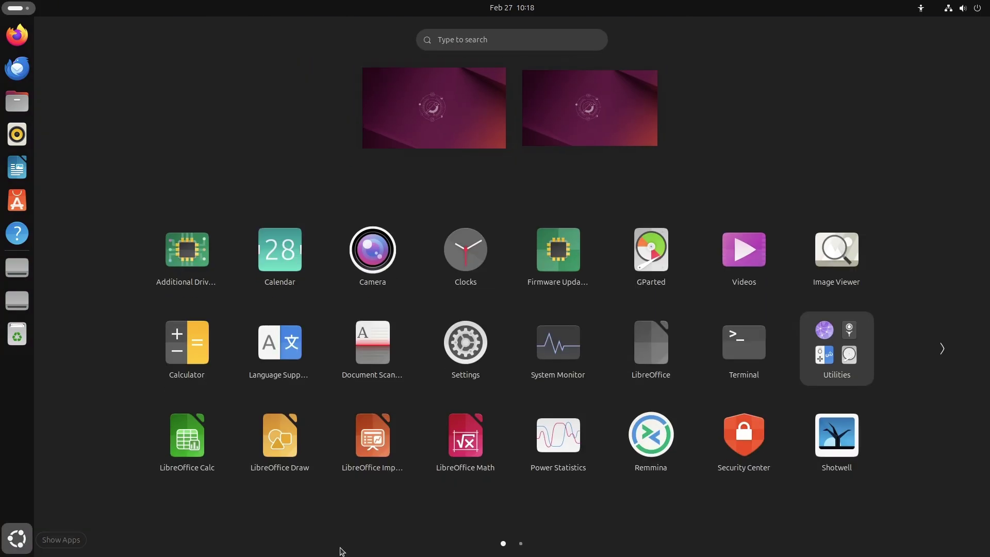
{"action": "left_click", "coordinate": [935, 360]}
{"action": "left_click", "coordinate": [81, 348]}
{"action": "left_click", "coordinate": [940, 347]}
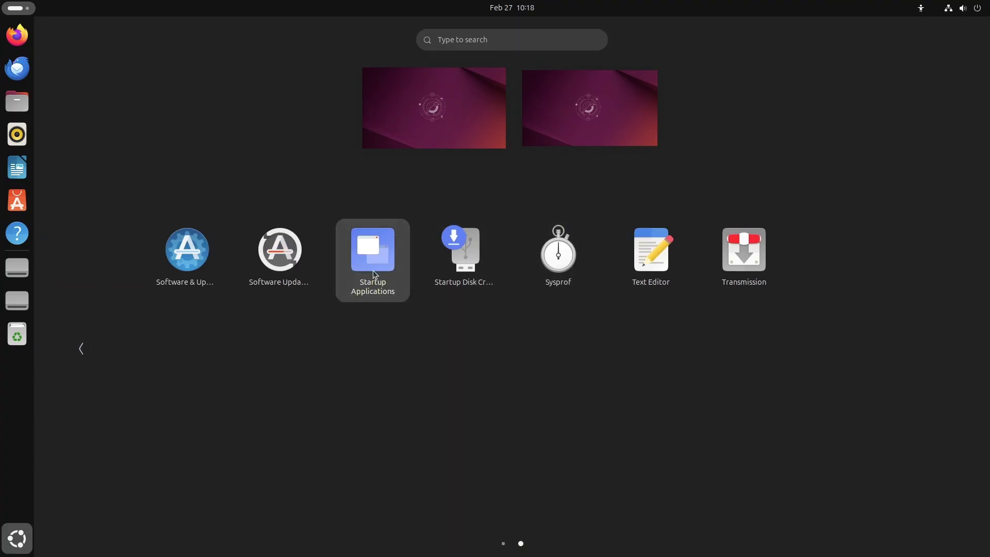
{"action": "left_click", "coordinate": [372, 270]}
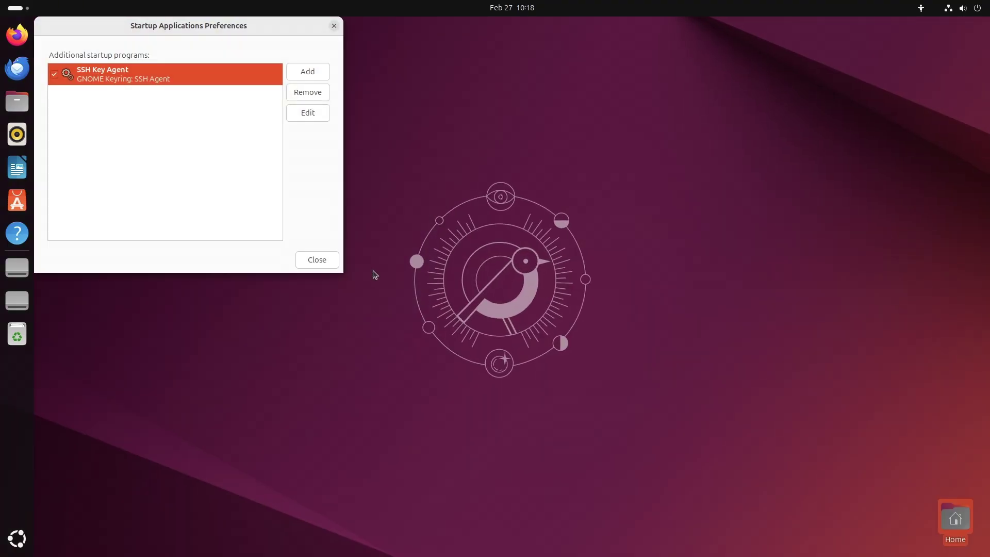
Step: Inspect and cancel the SSH Key Agent entry, close Startup Applications, show the power submenu
{"action": "left_click", "coordinate": [312, 120]}
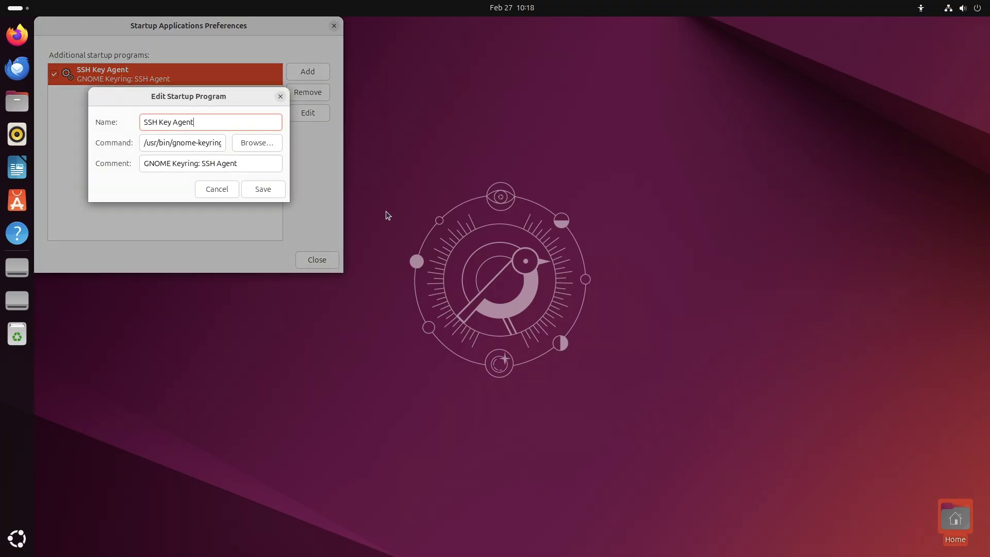
{"action": "left_click", "coordinate": [199, 190]}
{"action": "left_click", "coordinate": [333, 25]}
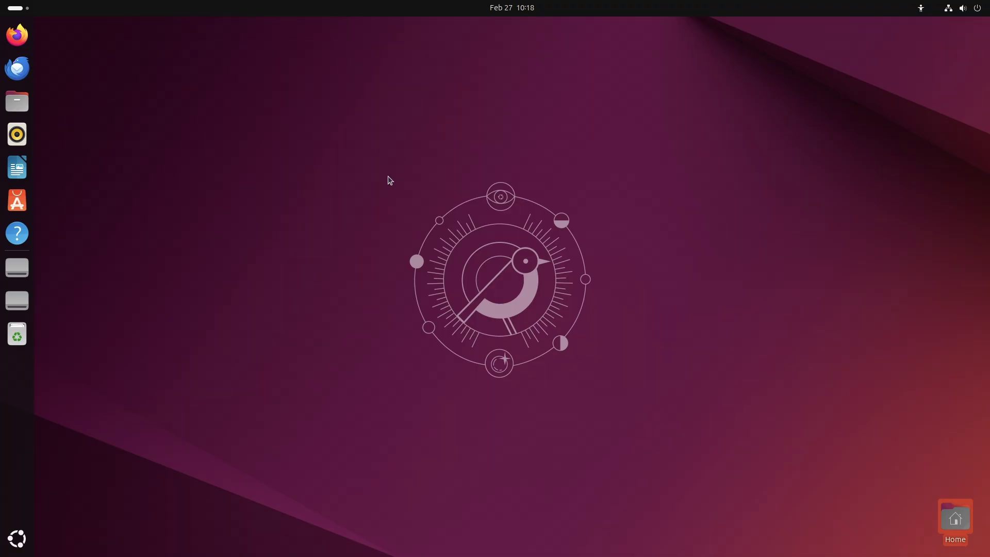
{"action": "left_click", "coordinate": [970, 11]}
{"action": "left_click", "coordinate": [967, 38]}
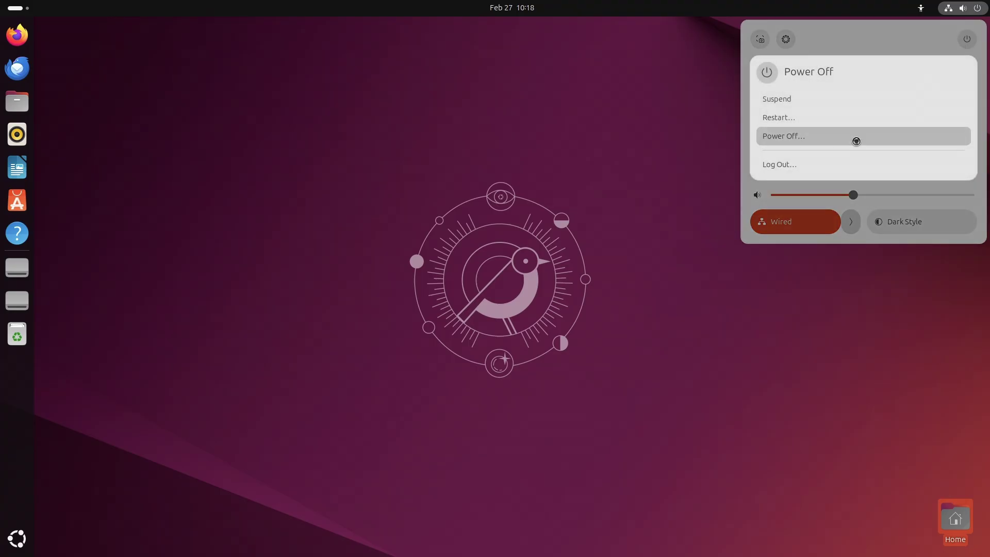